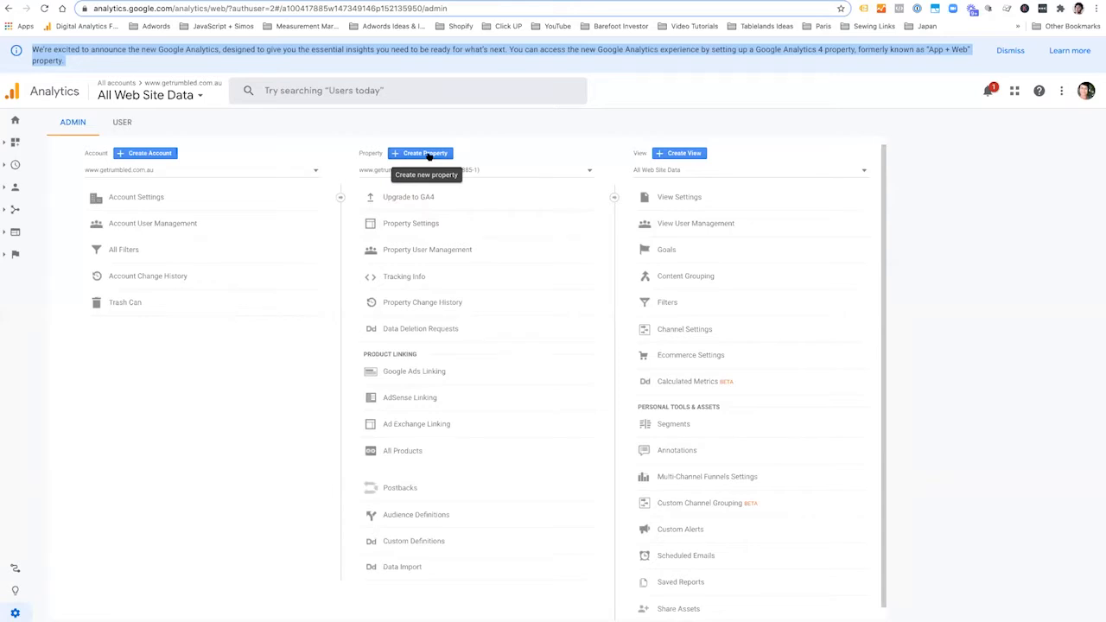
- Start creating a new property in the account and name it "GA4 Know Your Data"
{"action": "left_click", "coordinate": [429, 154]}
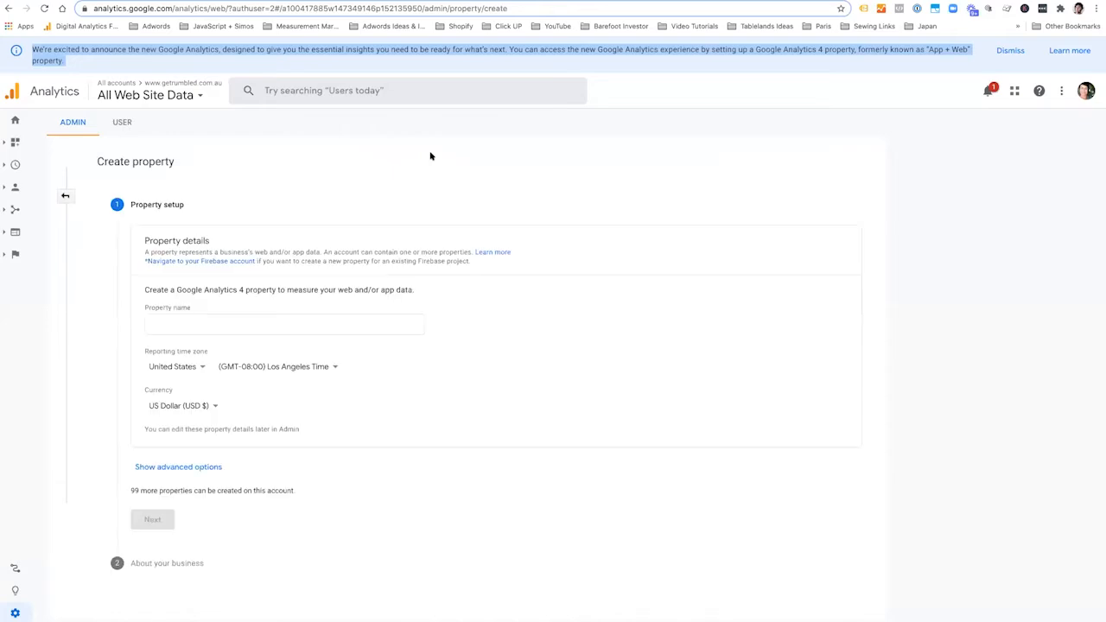
{"action": "left_click", "coordinate": [245, 322]}
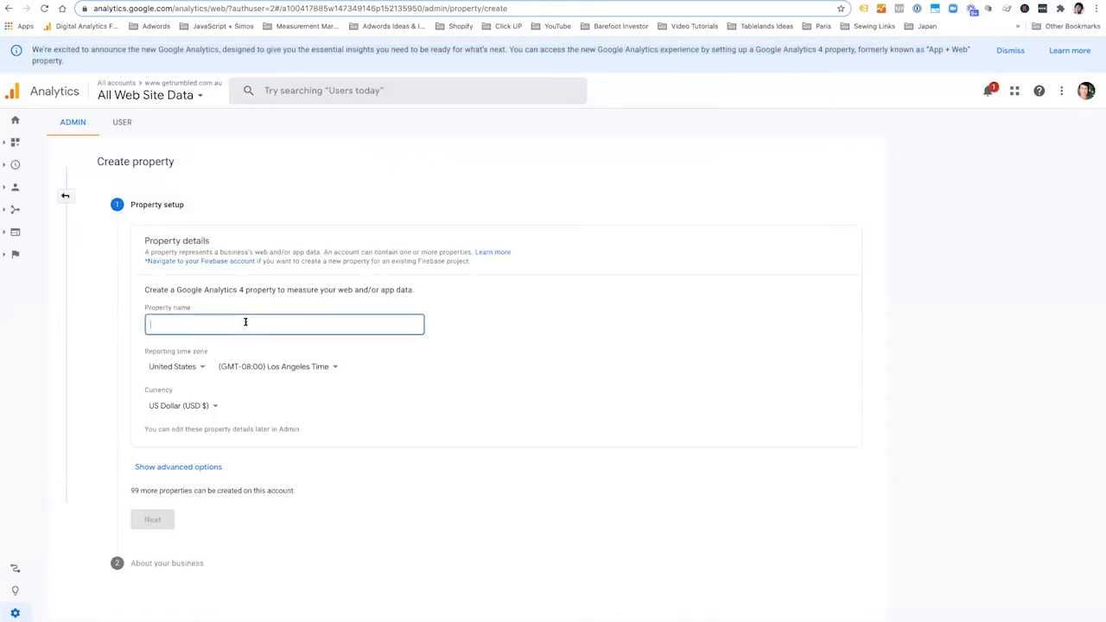
{"action": "type", "text": "GA4 Know Your Data"}
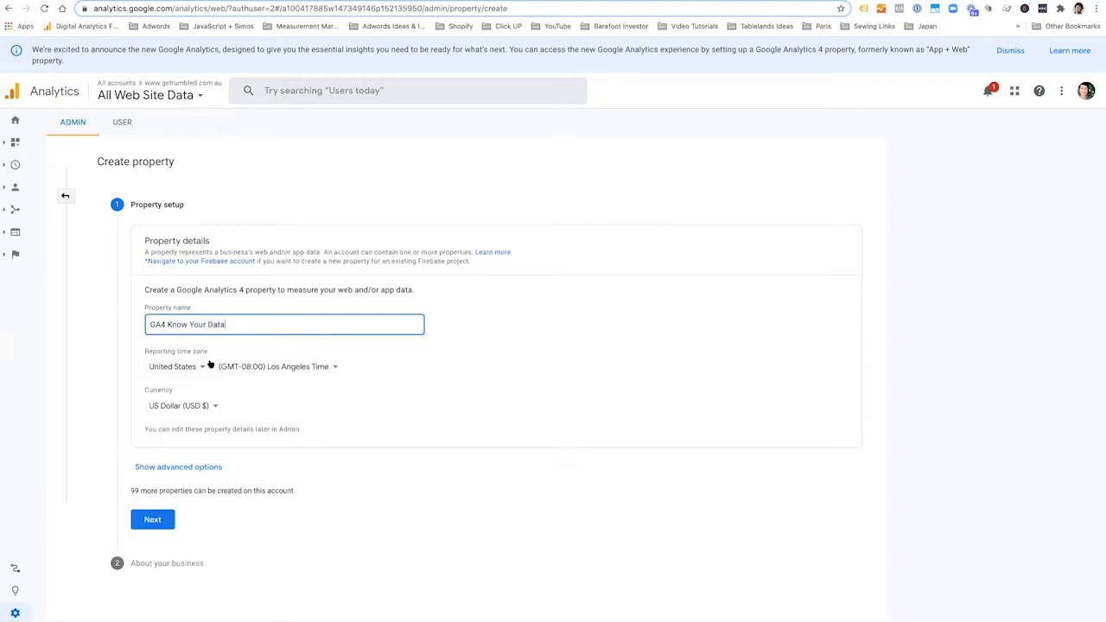
- Set the property's reporting time zone to Australia, (GMT+10:00) Brisbane Time, and its currency to Australian Dollar (AUD A$)
{"action": "left_click", "coordinate": [203, 366]}
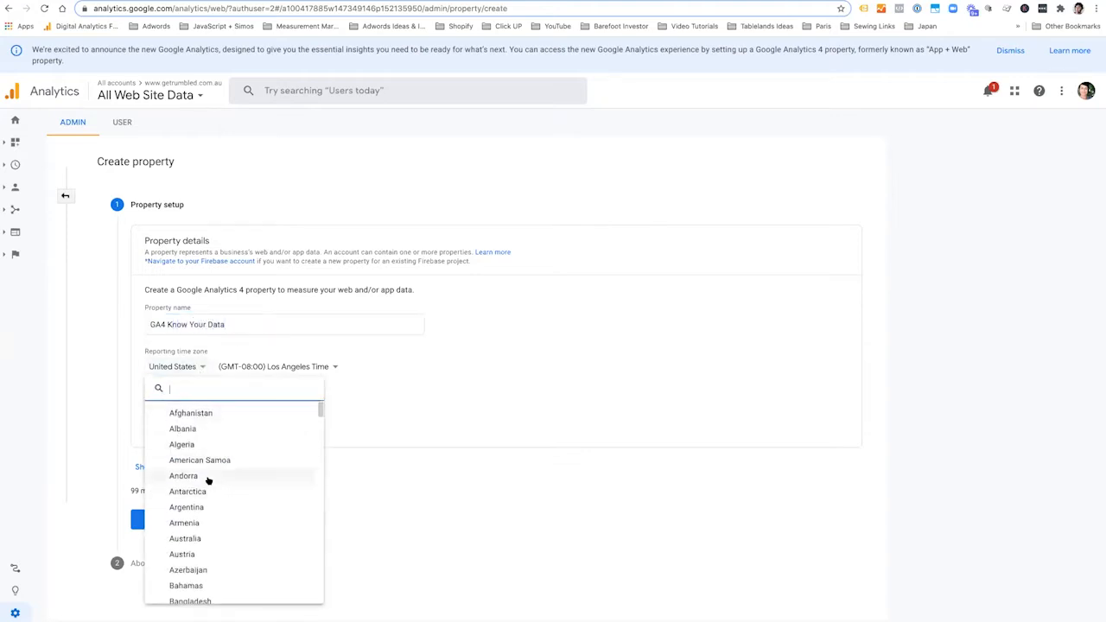
{"action": "left_click", "coordinate": [196, 539]}
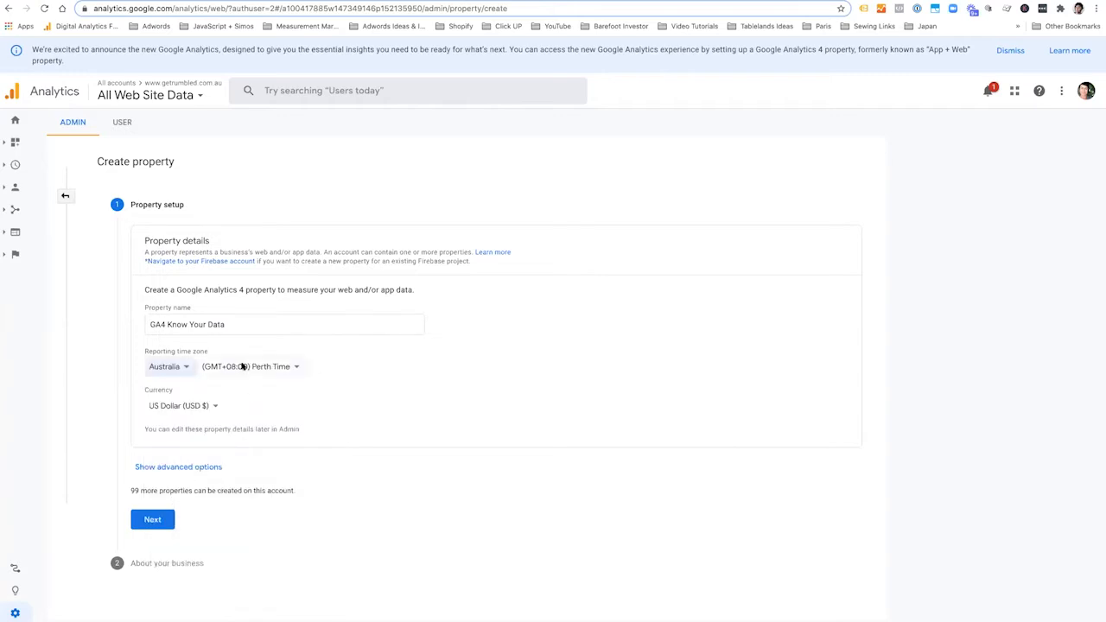
{"action": "left_click", "coordinate": [243, 366]}
{"action": "left_click", "coordinate": [254, 459]}
{"action": "left_click", "coordinate": [215, 406]}
{"action": "left_click", "coordinate": [237, 482]}
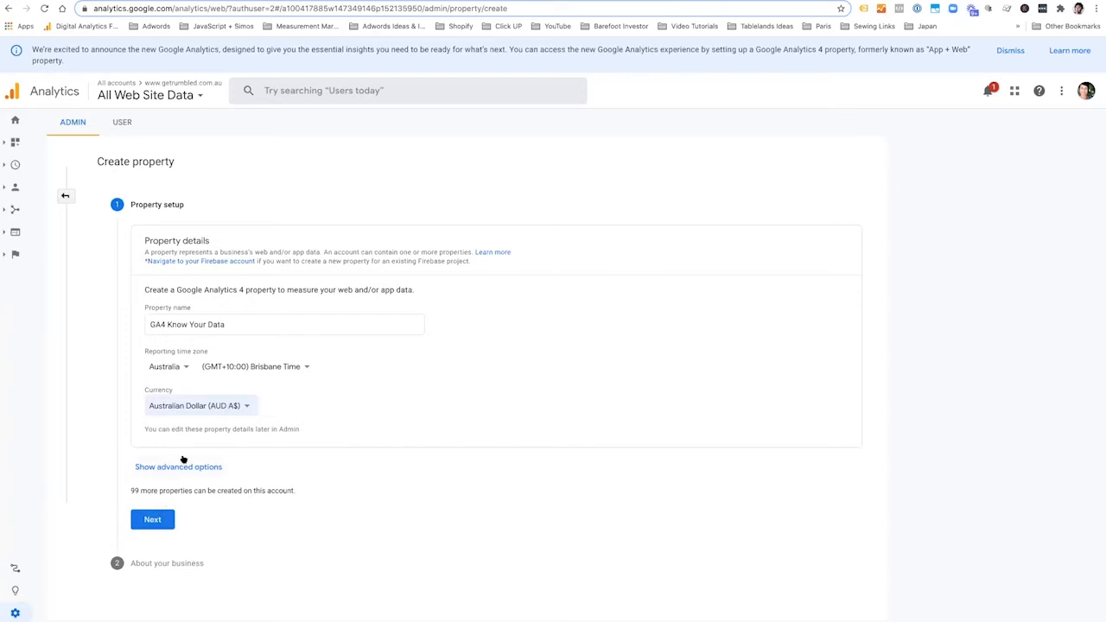
- Check the advanced Universal Analytics option without enabling it, and continue to the business information
{"action": "left_click", "coordinate": [151, 519]}
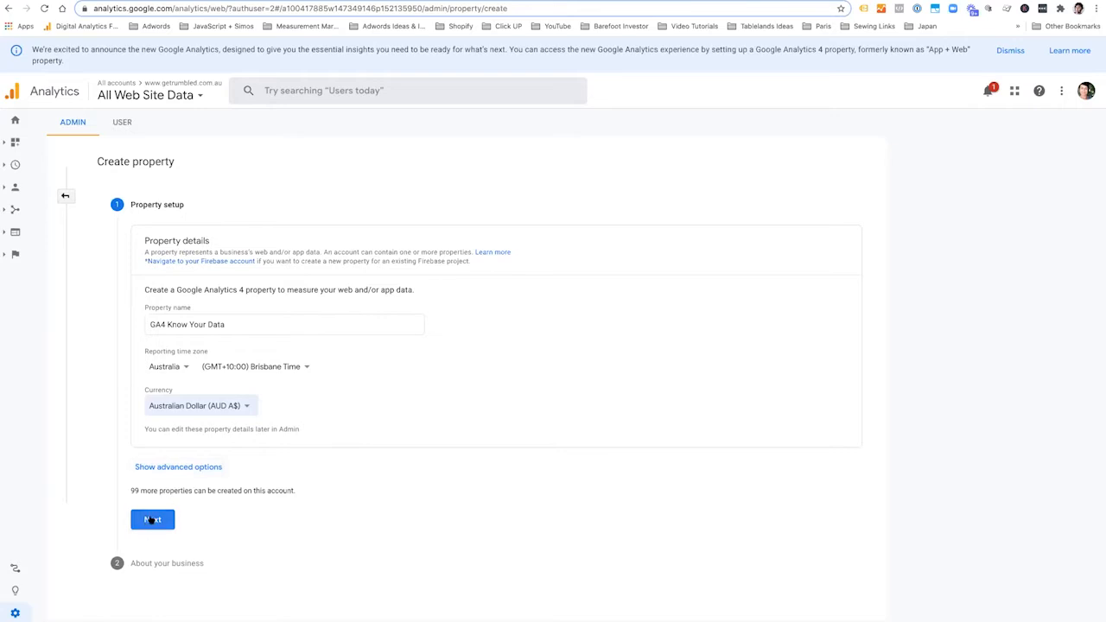
{"action": "left_click", "coordinate": [183, 467]}
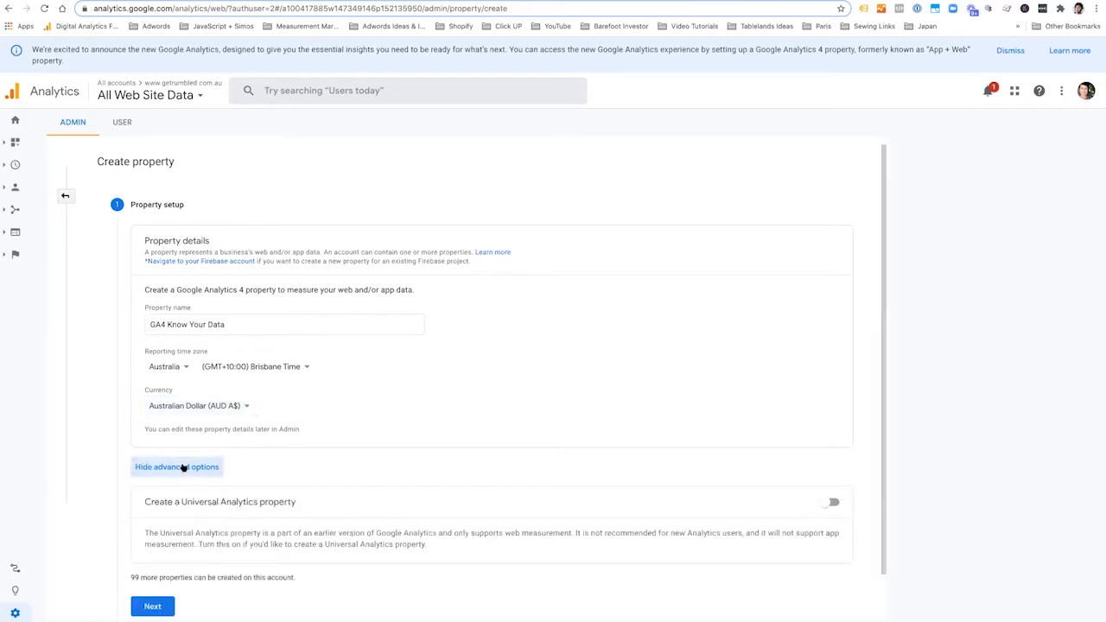
{"action": "left_click", "coordinate": [182, 466]}
{"action": "left_click", "coordinate": [151, 519]}
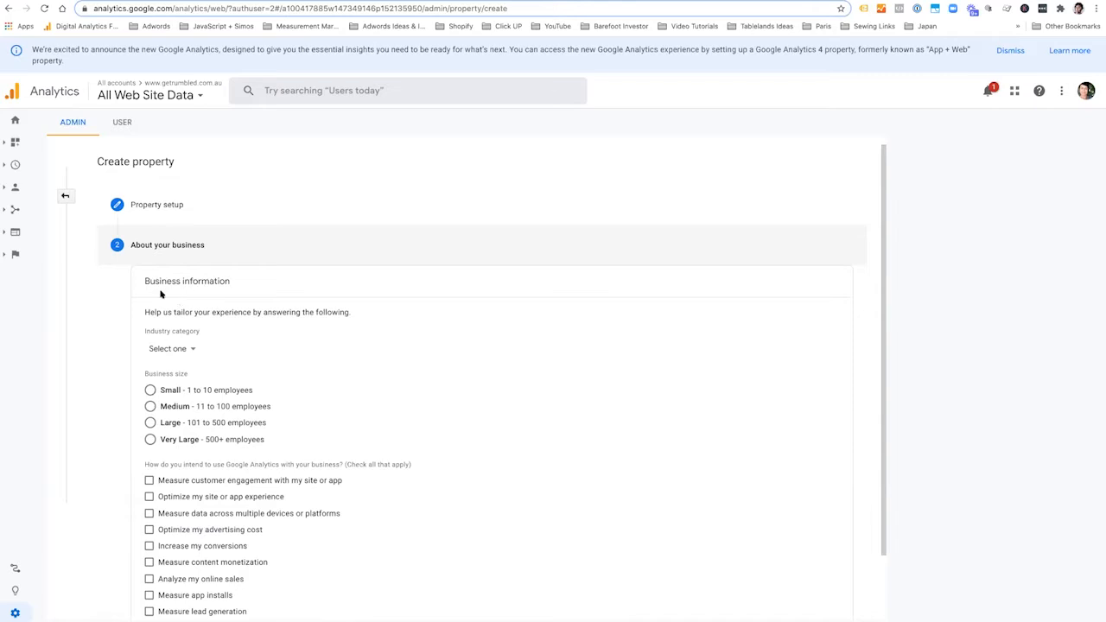
- Look through the available industry categories for a suitable one, filtering the list by "adv" and "a"
{"action": "left_click", "coordinate": [168, 348]}
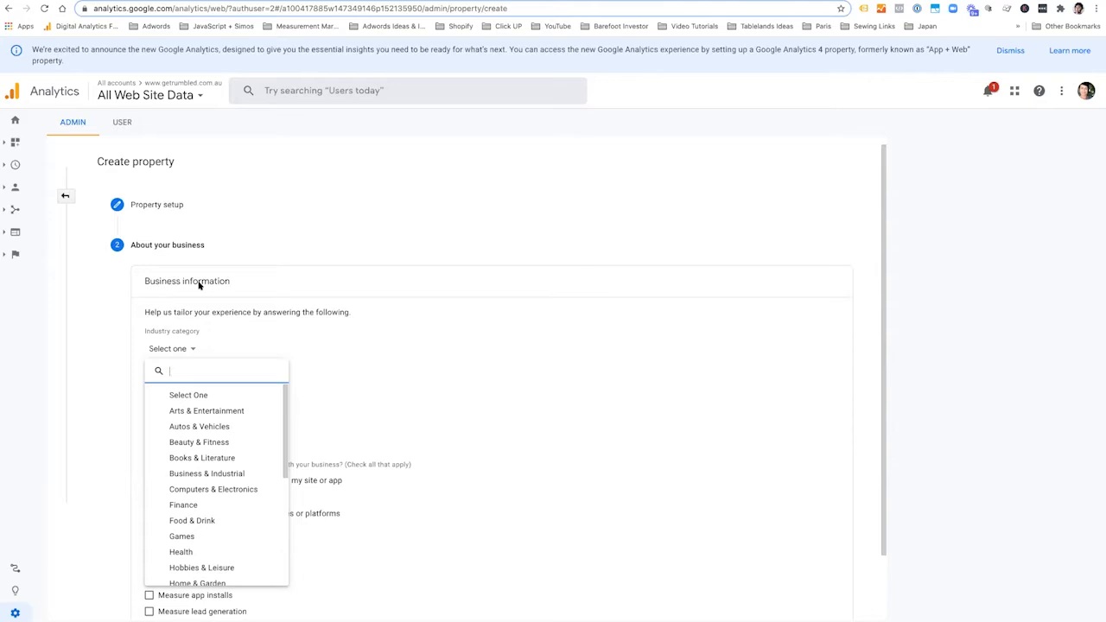
{"action": "scroll", "coordinate": [216, 425], "scroll_direction": "down", "scroll_amount": 3}
{"action": "scroll", "coordinate": [214, 430], "scroll_direction": "down", "scroll_amount": 3}
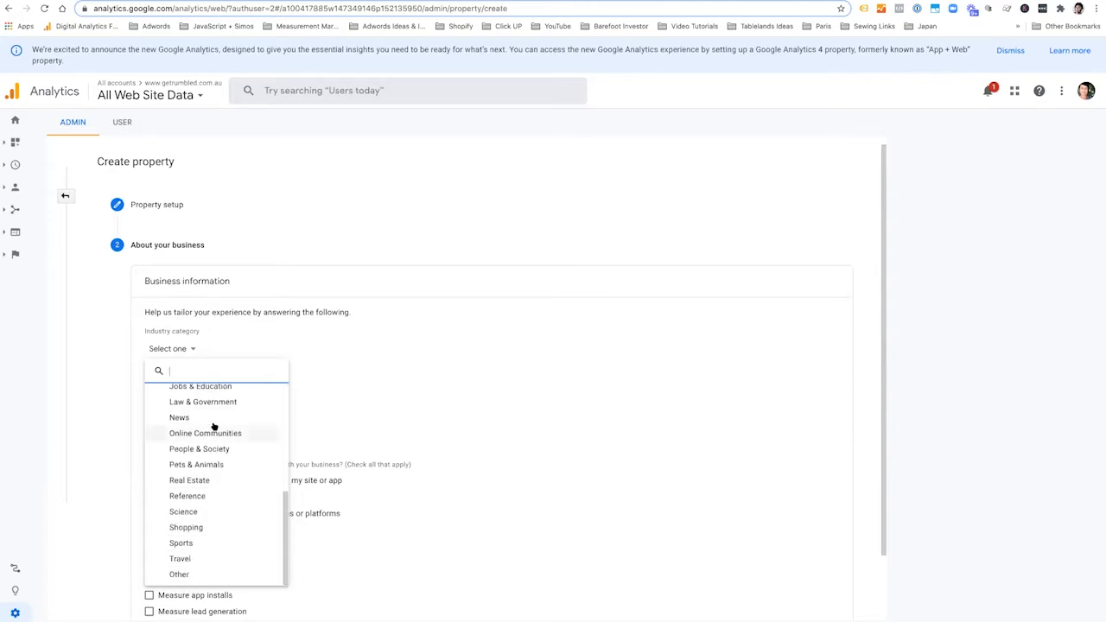
{"action": "scroll", "coordinate": [216, 424], "scroll_direction": "up", "scroll_amount": 3}
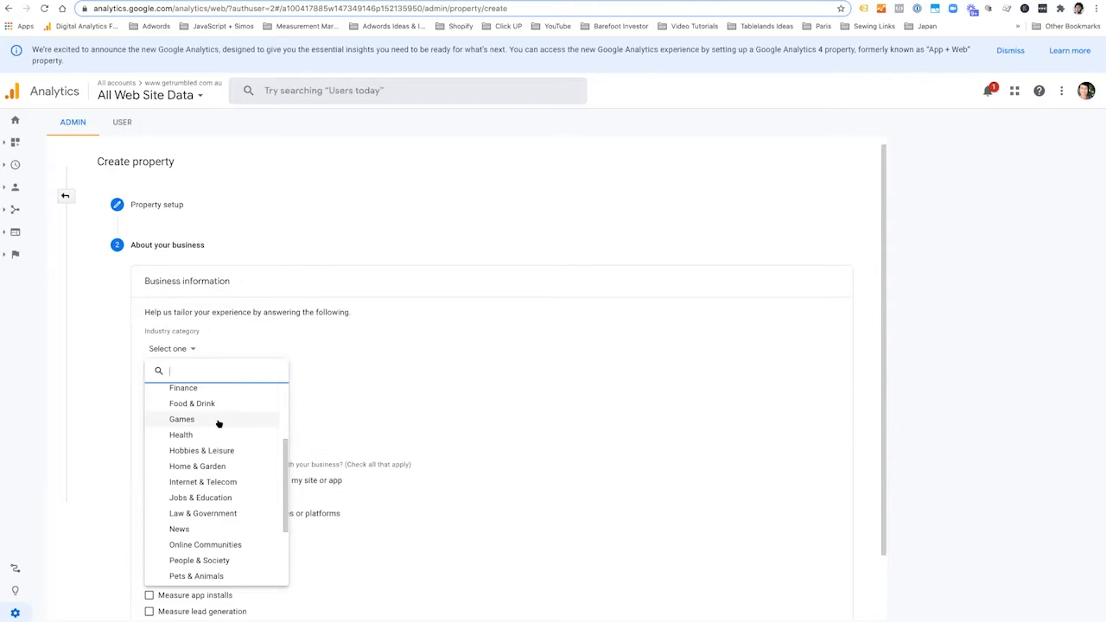
{"action": "scroll", "coordinate": [193, 427], "scroll_direction": "down", "scroll_amount": 3}
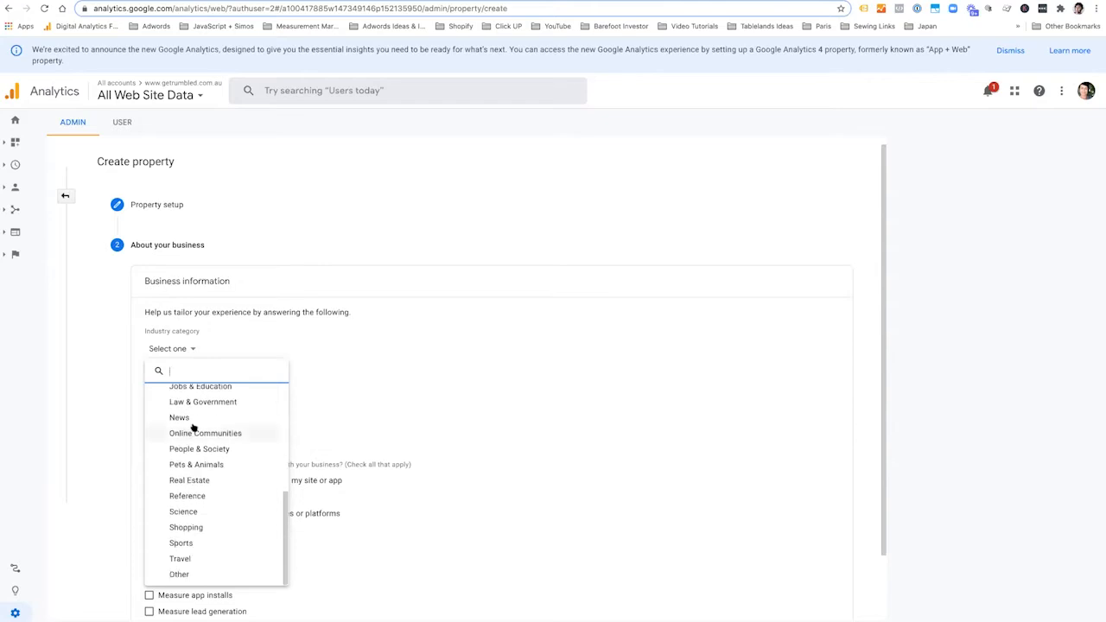
{"action": "scroll", "coordinate": [199, 420], "scroll_direction": "up", "scroll_amount": 5}
{"action": "scroll", "coordinate": [201, 420], "scroll_direction": "up", "scroll_amount": 2}
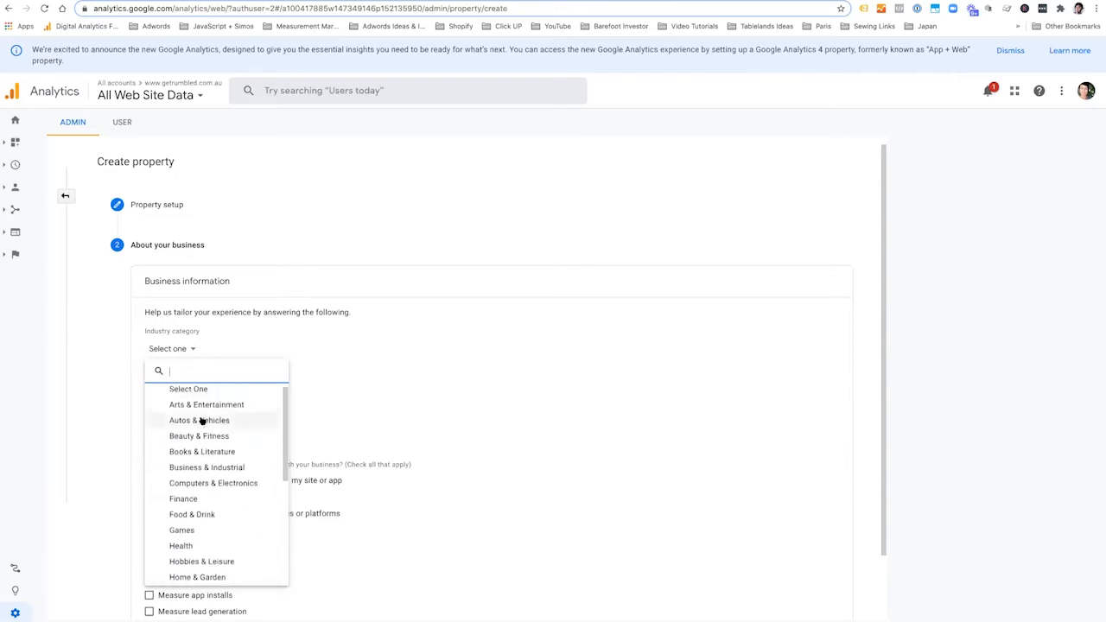
{"action": "scroll", "coordinate": [212, 449], "scroll_direction": "down", "scroll_amount": 3}
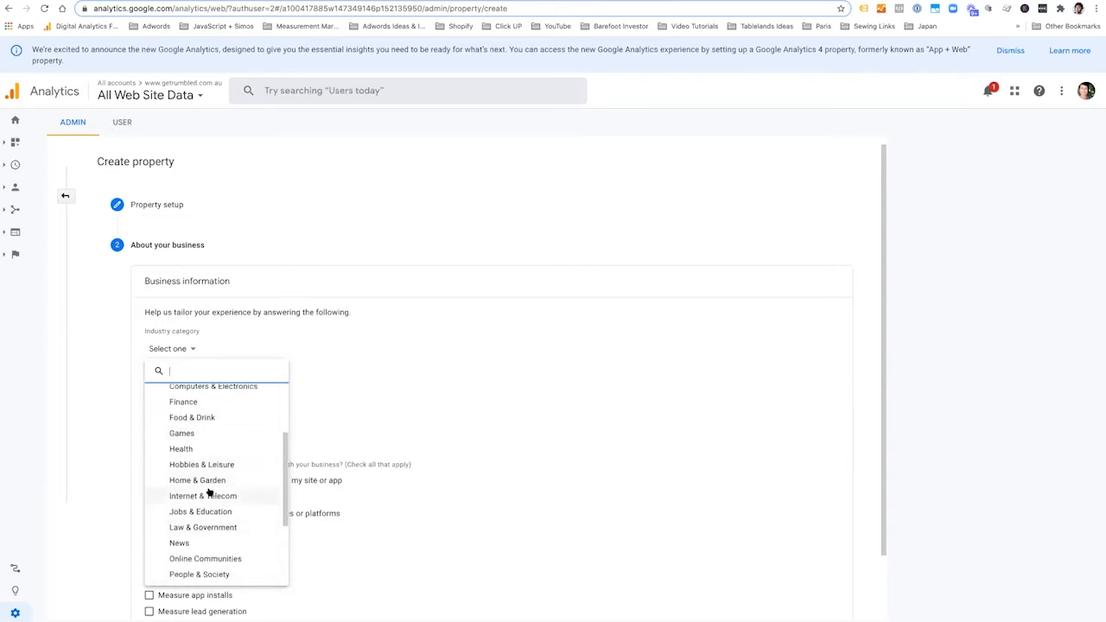
{"action": "scroll", "coordinate": [220, 418], "scroll_direction": "up", "scroll_amount": 3}
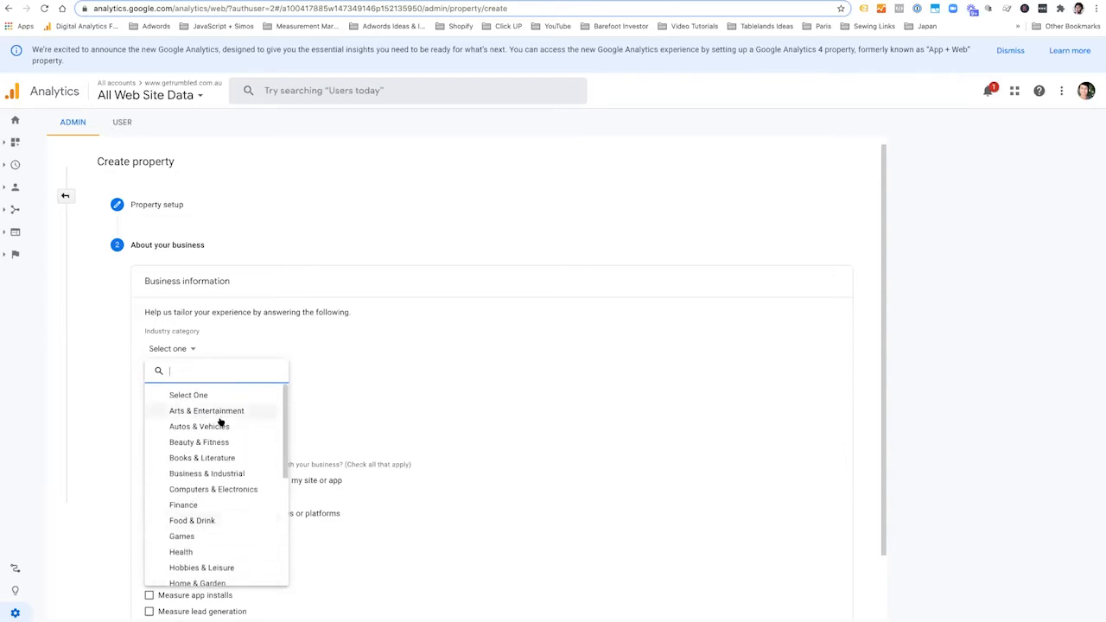
{"action": "type", "text": "adv"}
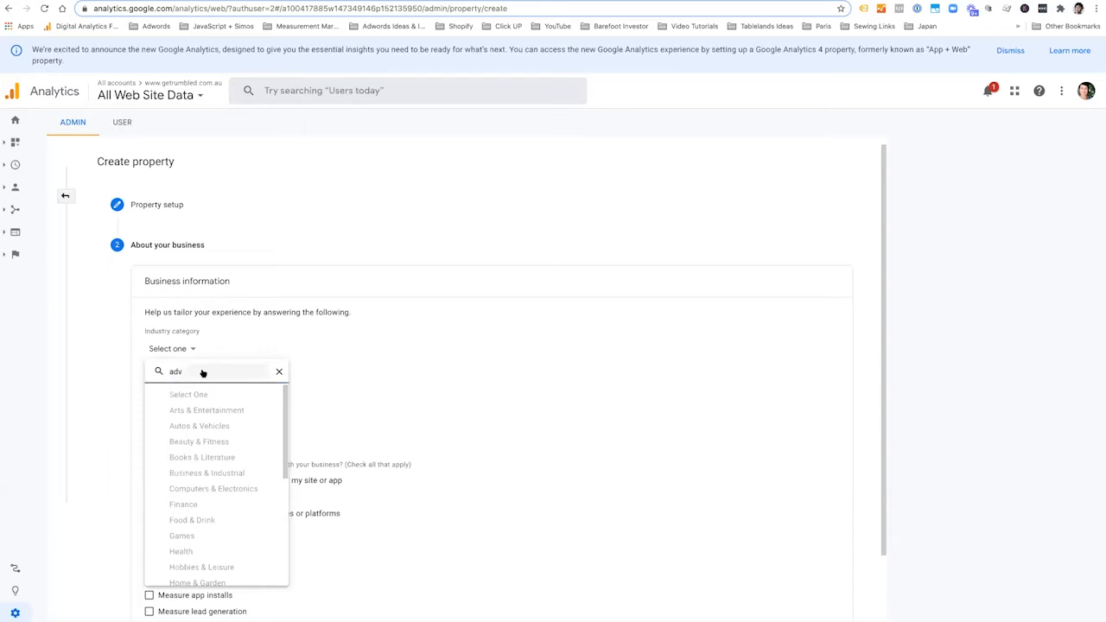
{"action": "key", "text": "BackSpace"}
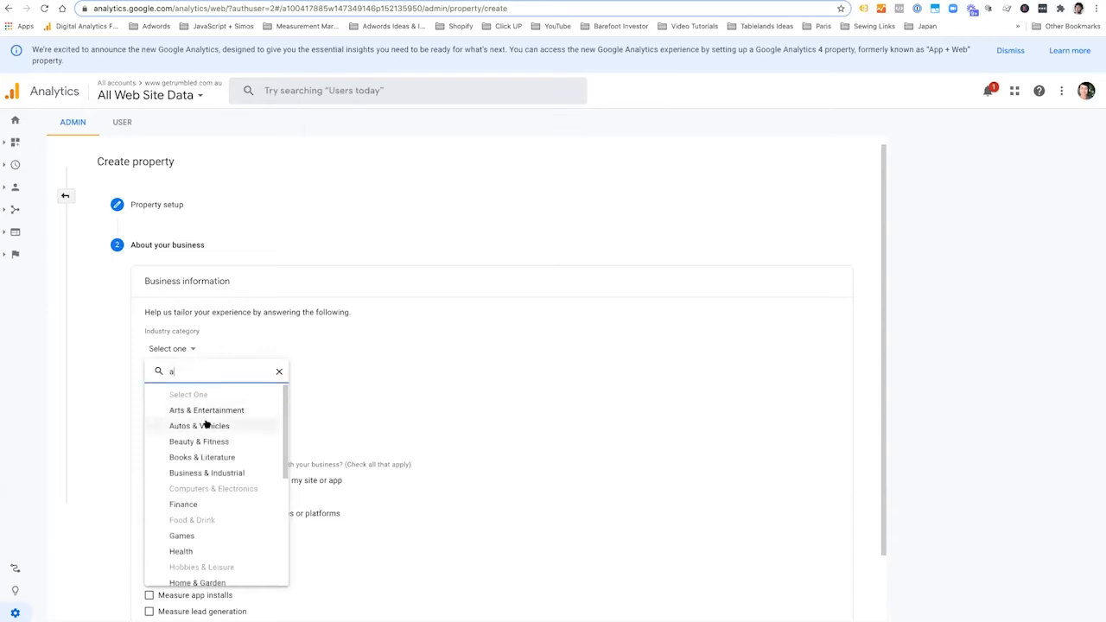
{"action": "scroll", "coordinate": [204, 423], "scroll_direction": "down", "scroll_amount": 5}
{"action": "scroll", "coordinate": [205, 427], "scroll_direction": "up", "scroll_amount": 3}
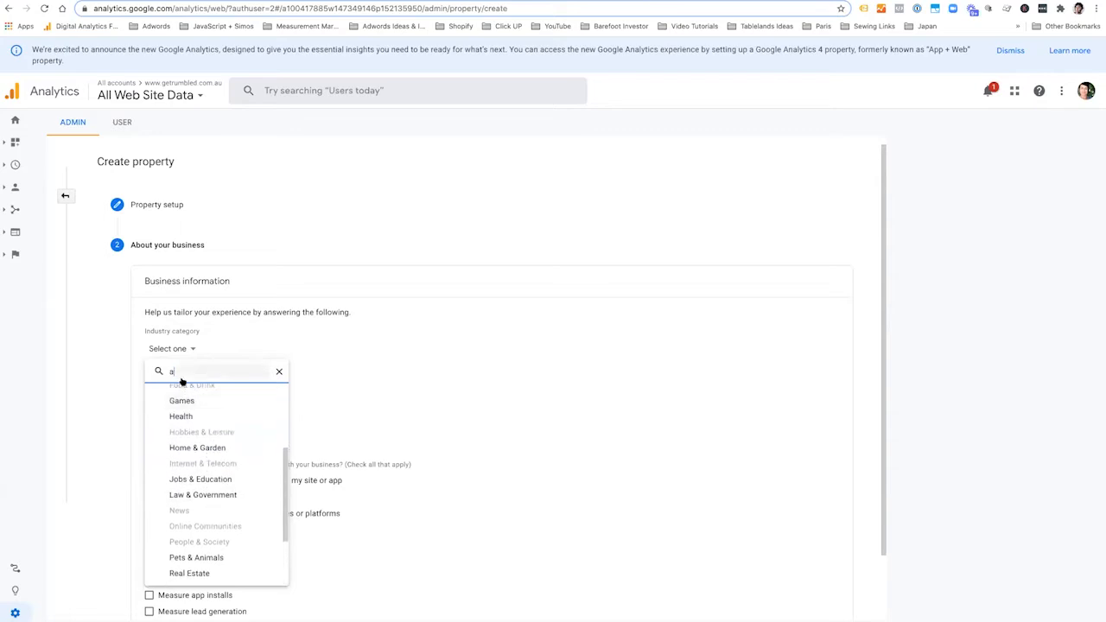
- Set the industry category to Business & Industrial, and clear and close the stray Analytics search
{"action": "type", "text": "b"}
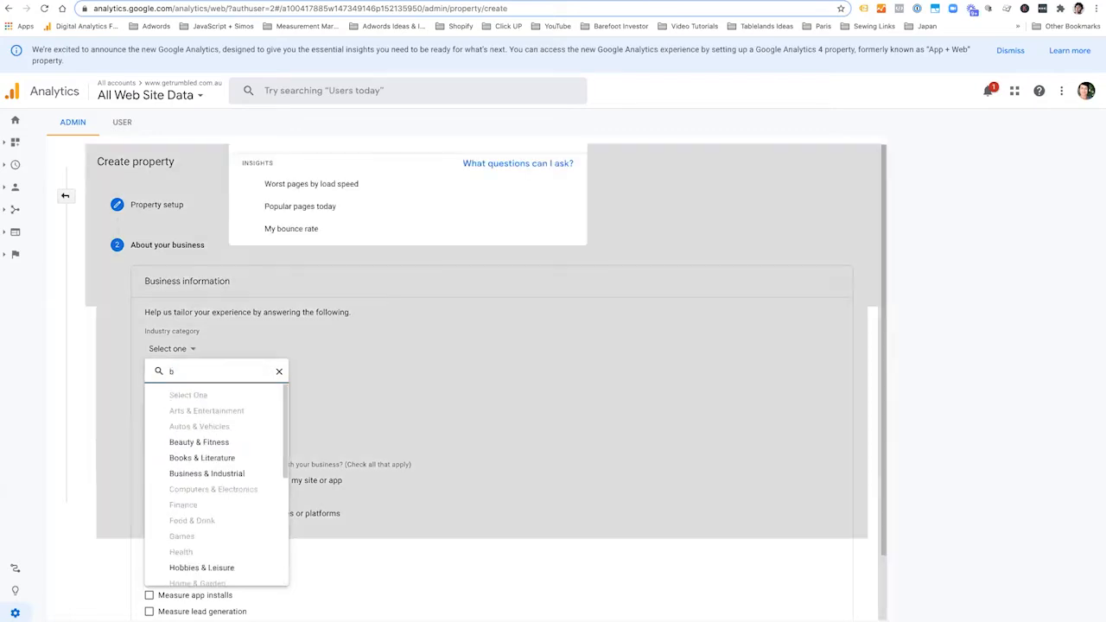
{"action": "type", "text": "ss"}
{"action": "left_click", "coordinate": [183, 371]}
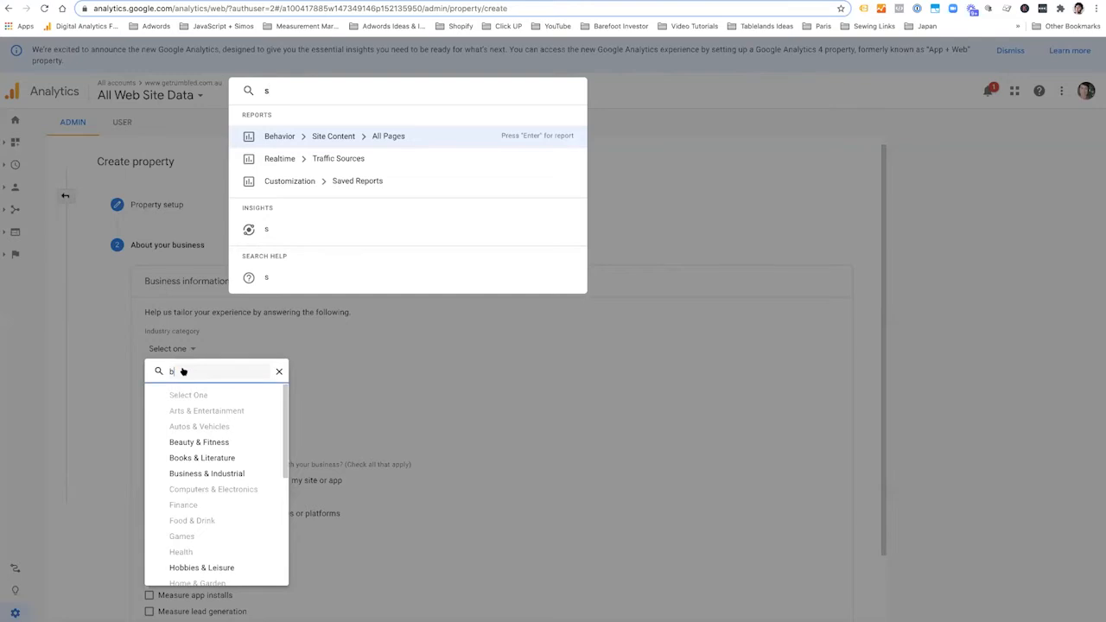
{"action": "type", "text": "usi"}
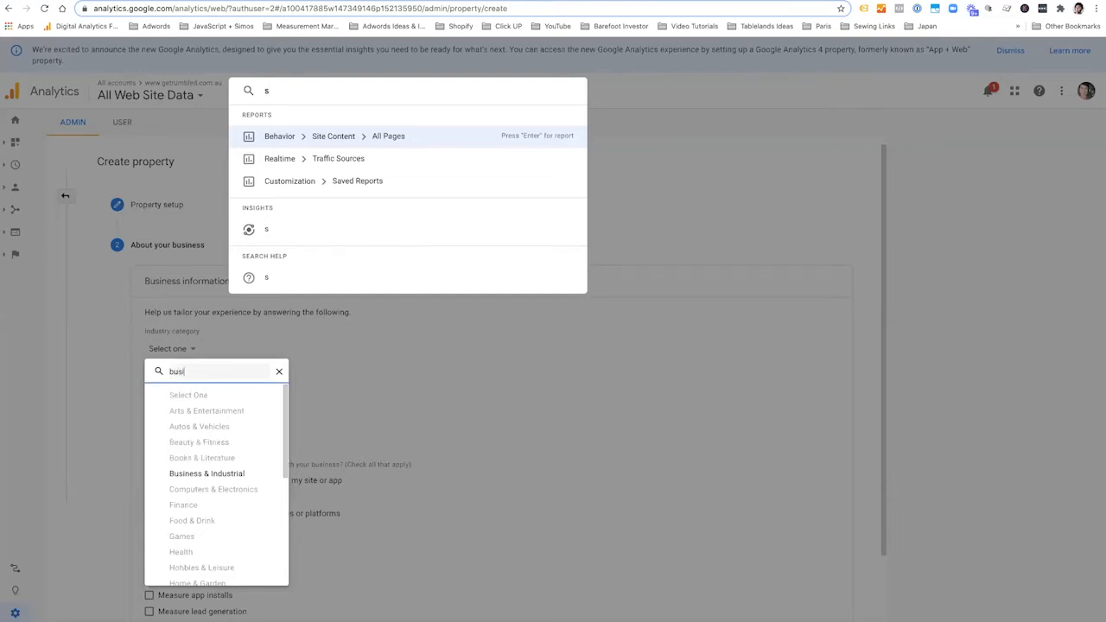
{"action": "left_click", "coordinate": [194, 472]}
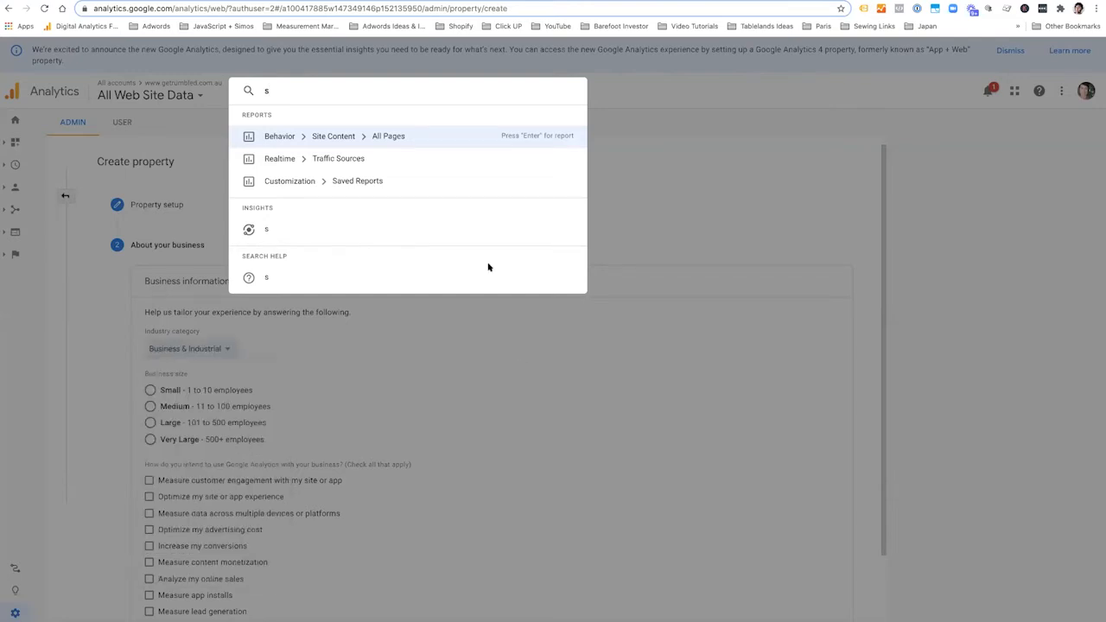
{"action": "left_click_drag", "start_coordinate": [276, 89], "coordinate": [251, 84]}
{"action": "key", "text": "BackSpace"}
{"action": "left_click", "coordinate": [302, 284]}
- Create the property with business size Small - 1 to 10 employees and every intended use except Measure app installs and Other
{"action": "scroll", "coordinate": [119, 320], "scroll_direction": "down", "scroll_amount": 2}
{"action": "left_click", "coordinate": [151, 315]}
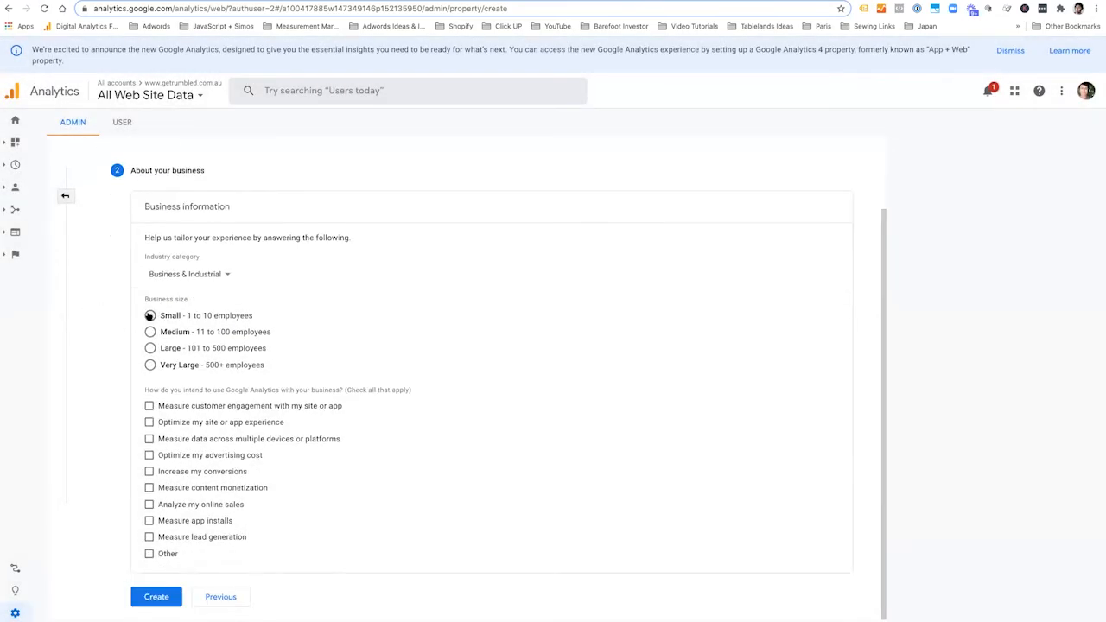
{"action": "left_click", "coordinate": [149, 406]}
{"action": "left_click", "coordinate": [149, 422]}
{"action": "left_click", "coordinate": [149, 423]}
{"action": "left_click", "coordinate": [148, 439]}
{"action": "left_click", "coordinate": [149, 423]}
{"action": "left_click", "coordinate": [148, 456]}
{"action": "left_click", "coordinate": [149, 472]}
{"action": "left_click", "coordinate": [149, 489]}
{"action": "left_click", "coordinate": [150, 505]}
{"action": "left_click", "coordinate": [147, 536]}
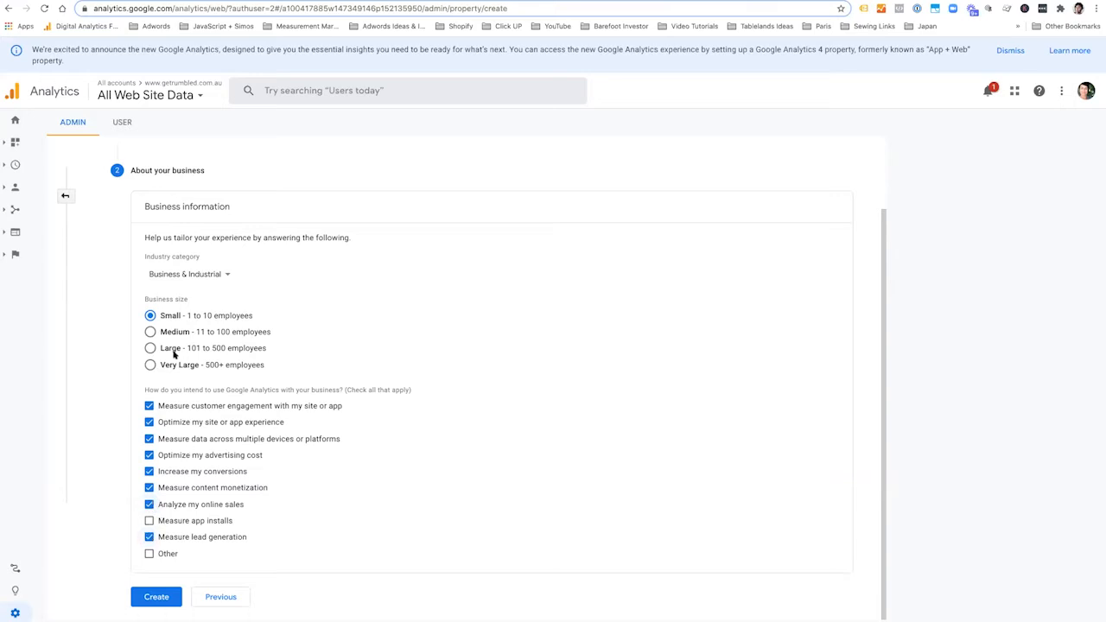
{"action": "left_click", "coordinate": [154, 598]}
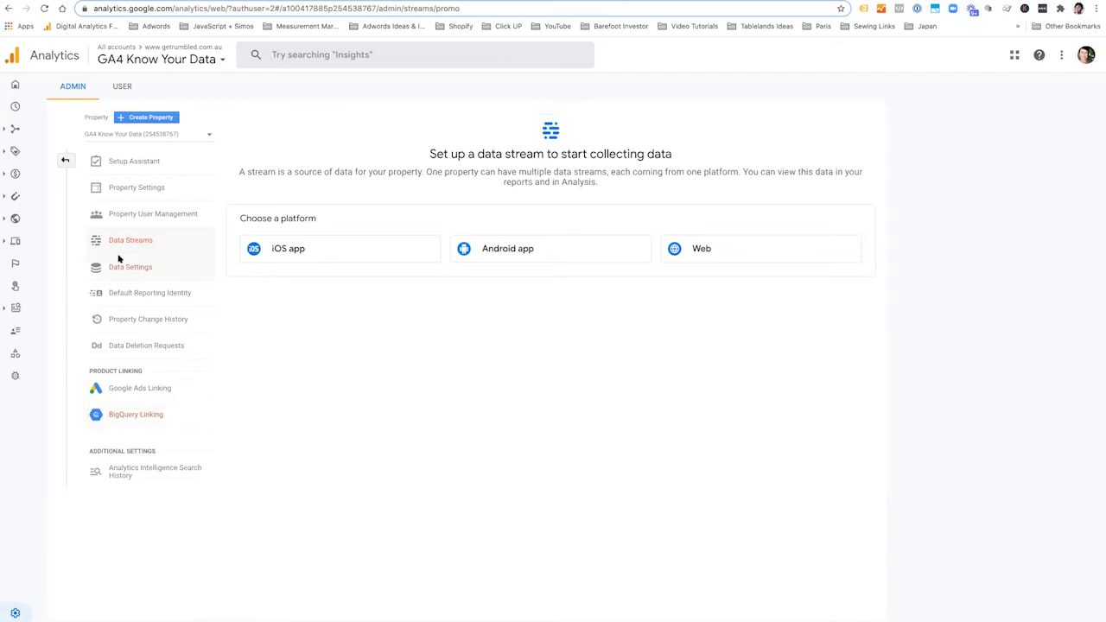
{"action": "left_click", "coordinate": [702, 250]}
{"action": "left_click", "coordinate": [410, 149]}
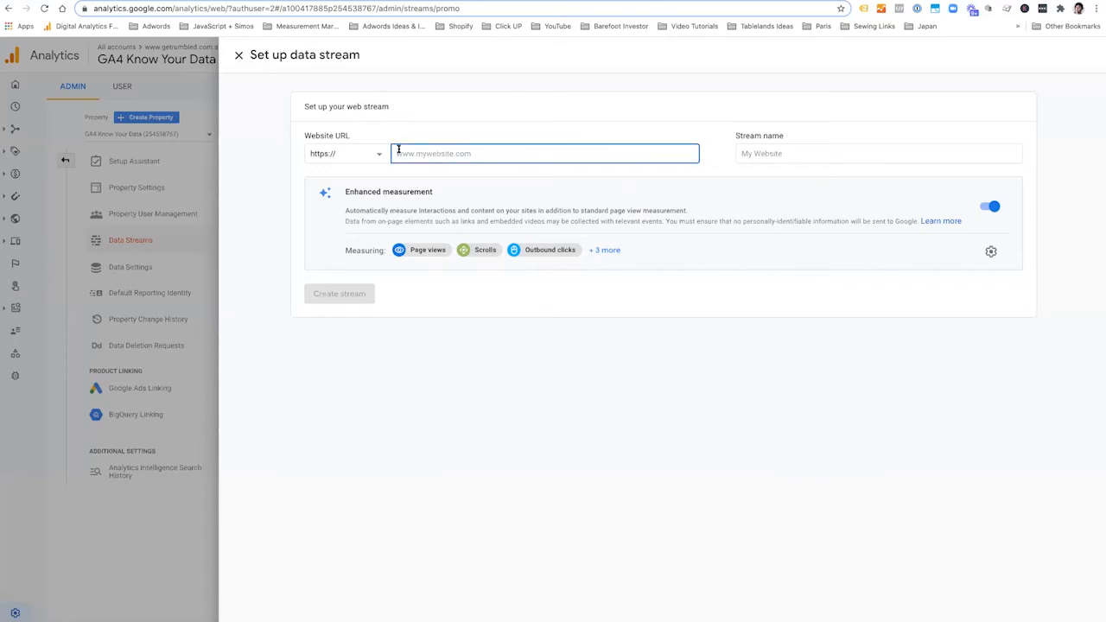
{"action": "type", "text": "www.rumblemedia.com.au"}
{"action": "left_click", "coordinate": [746, 153]}
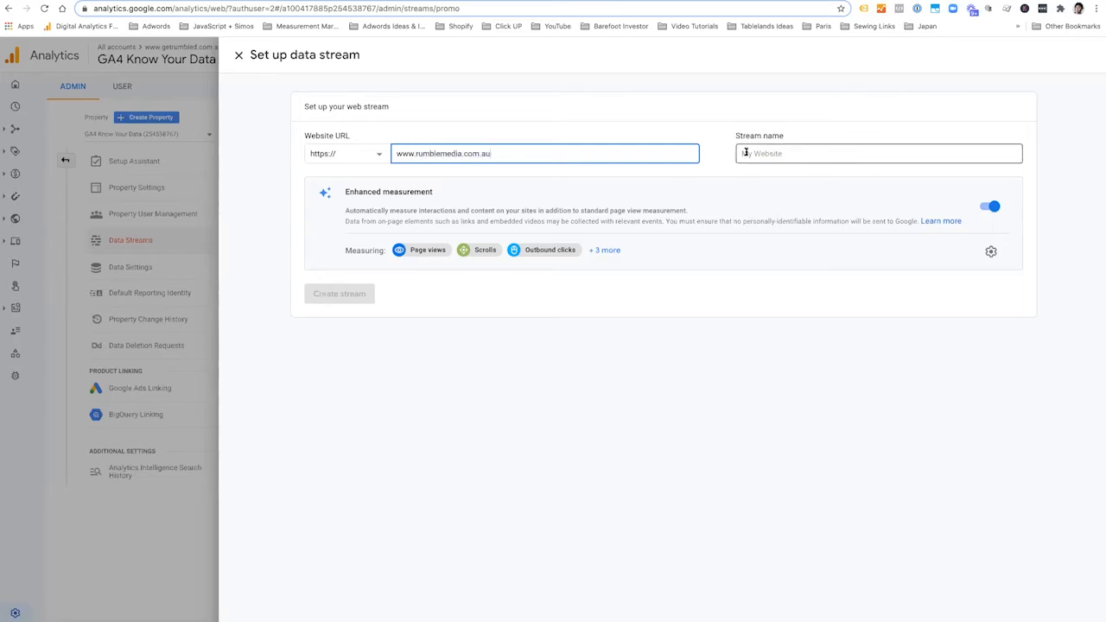
{"action": "type", "text": "rm - testing"}
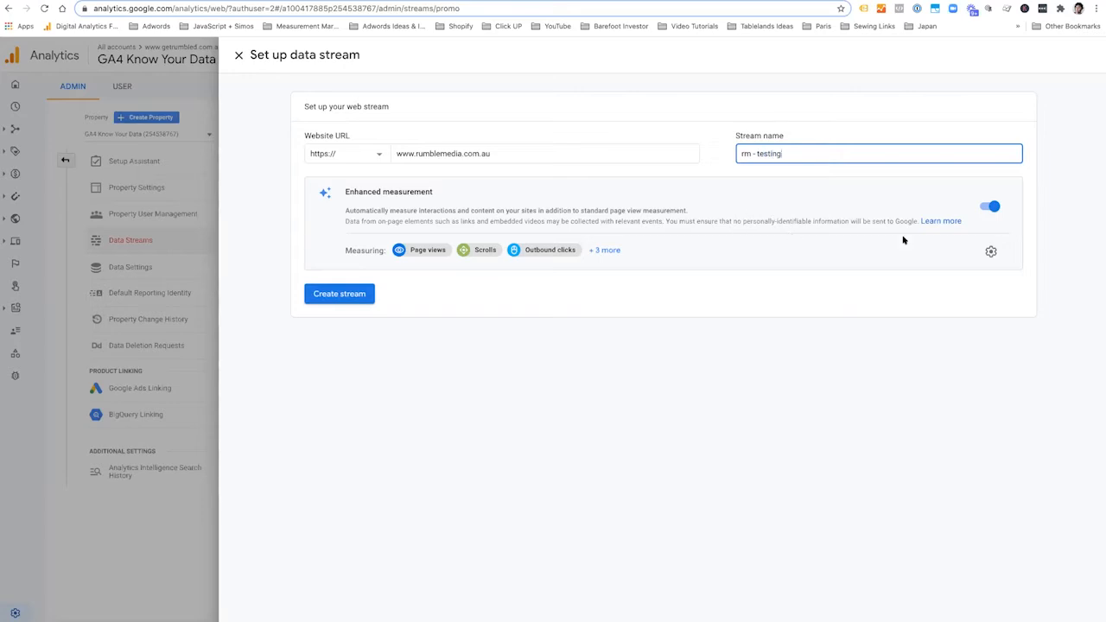
- Review the enhanced measurement settings and create the web stream with them unchanged
{"action": "left_click", "coordinate": [990, 251]}
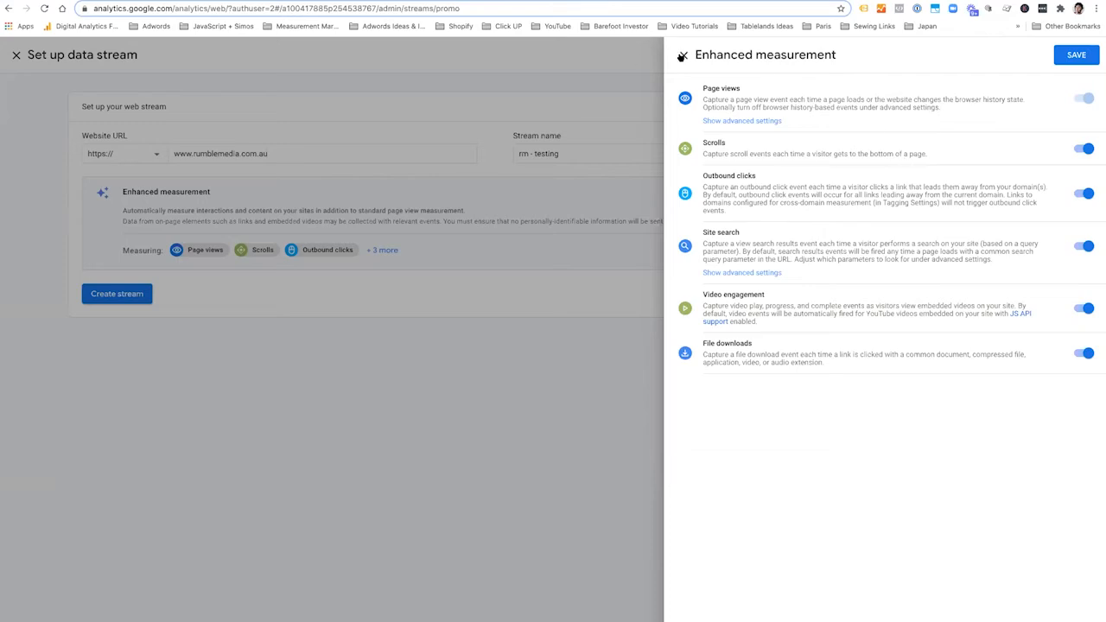
{"action": "left_click", "coordinate": [682, 56]}
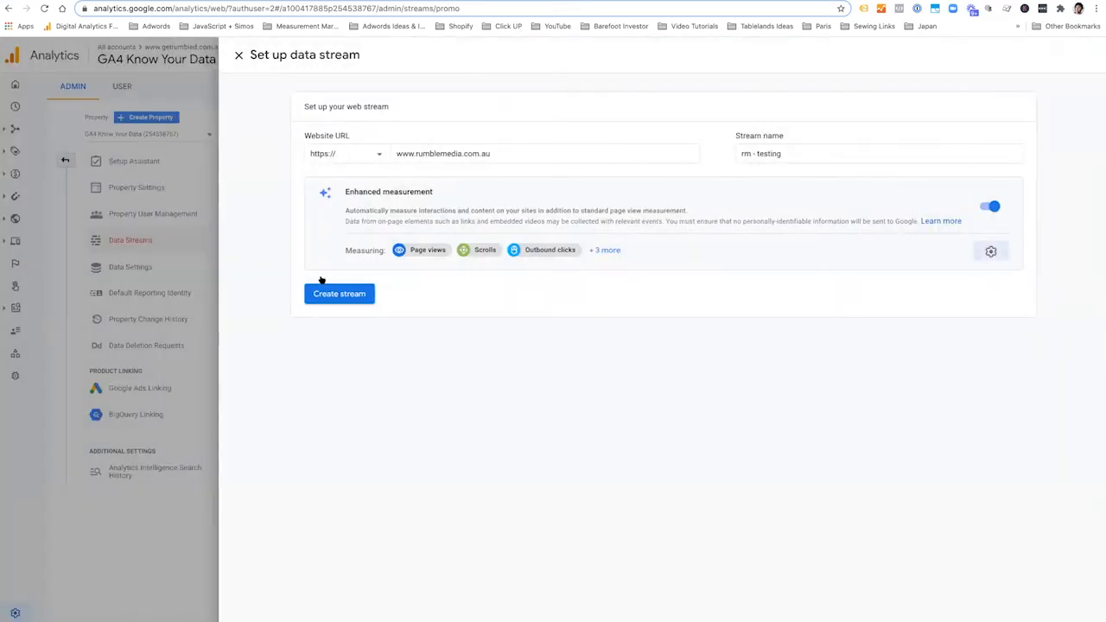
{"action": "left_click", "coordinate": [338, 294]}
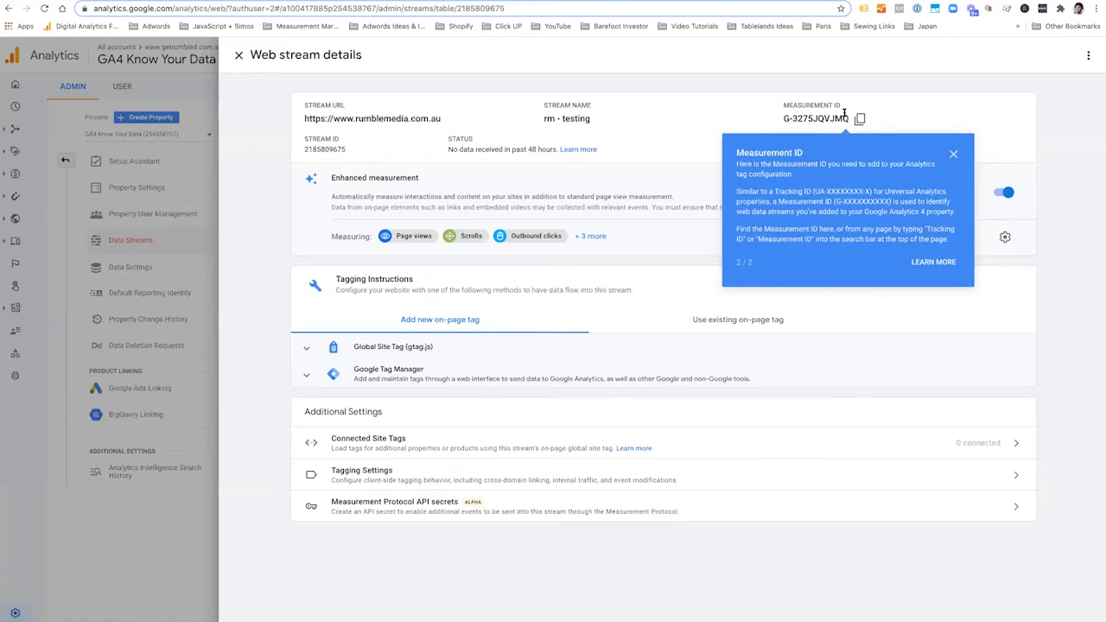
- Copy the web stream's measurement ID and dismiss the hint about it
{"action": "left_click", "coordinate": [861, 120]}
{"action": "left_click", "coordinate": [953, 155]}
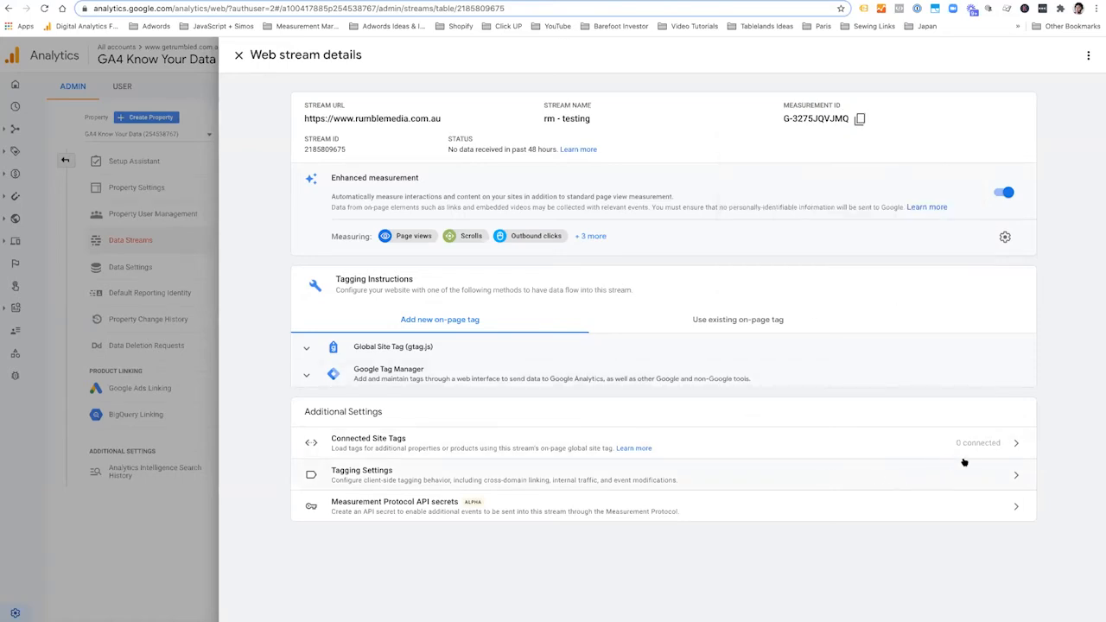
{"action": "left_click", "coordinate": [1008, 443]}
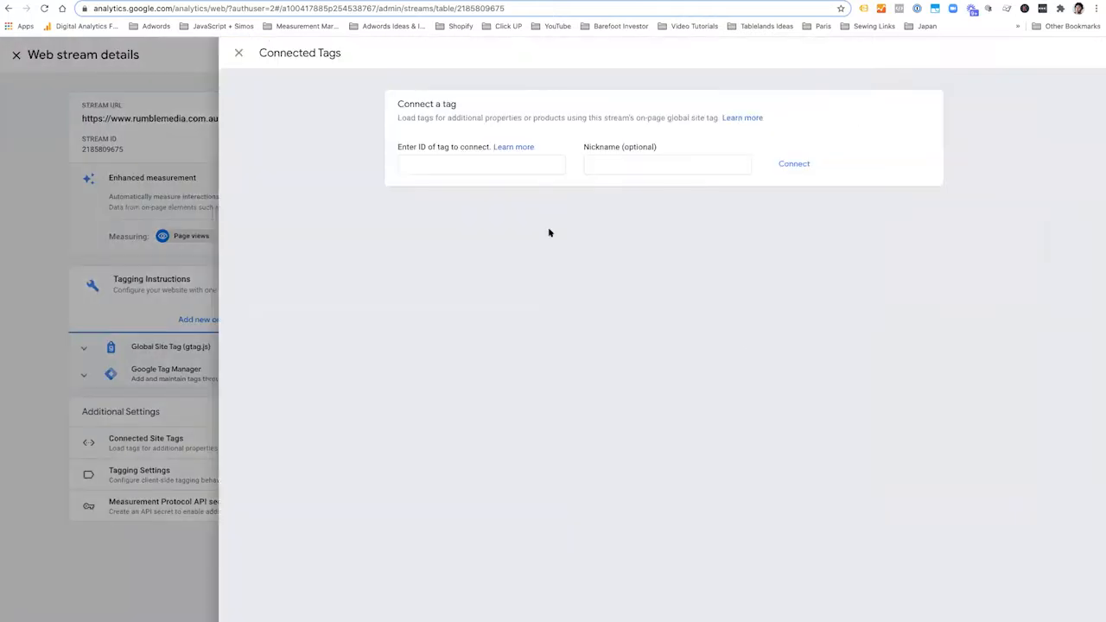
{"action": "left_click", "coordinate": [474, 170]}
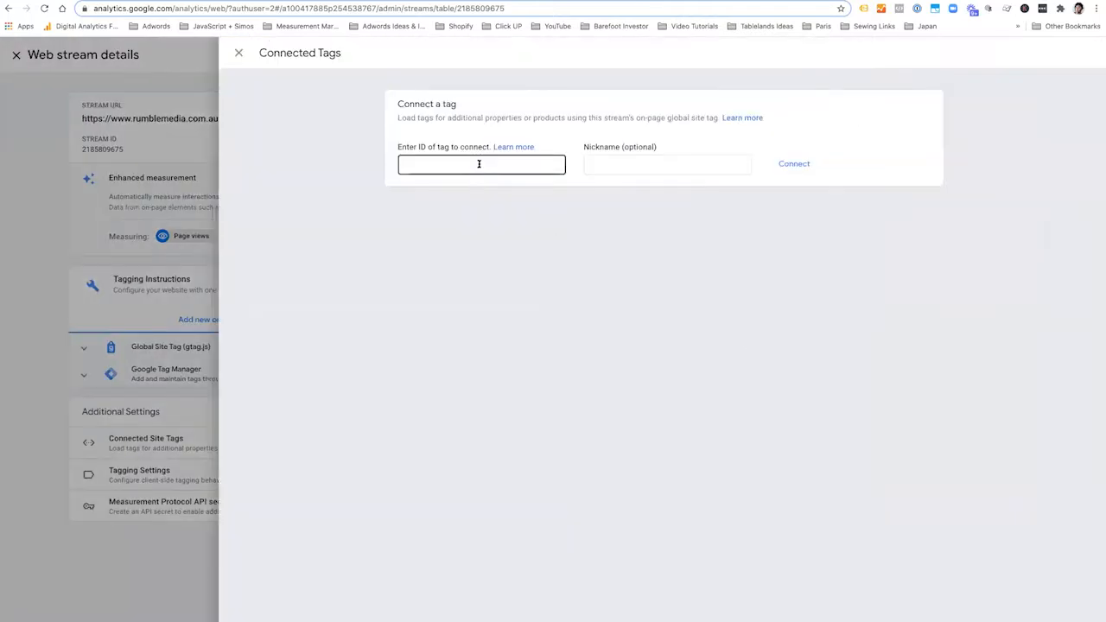
{"action": "left_click", "coordinate": [240, 54]}
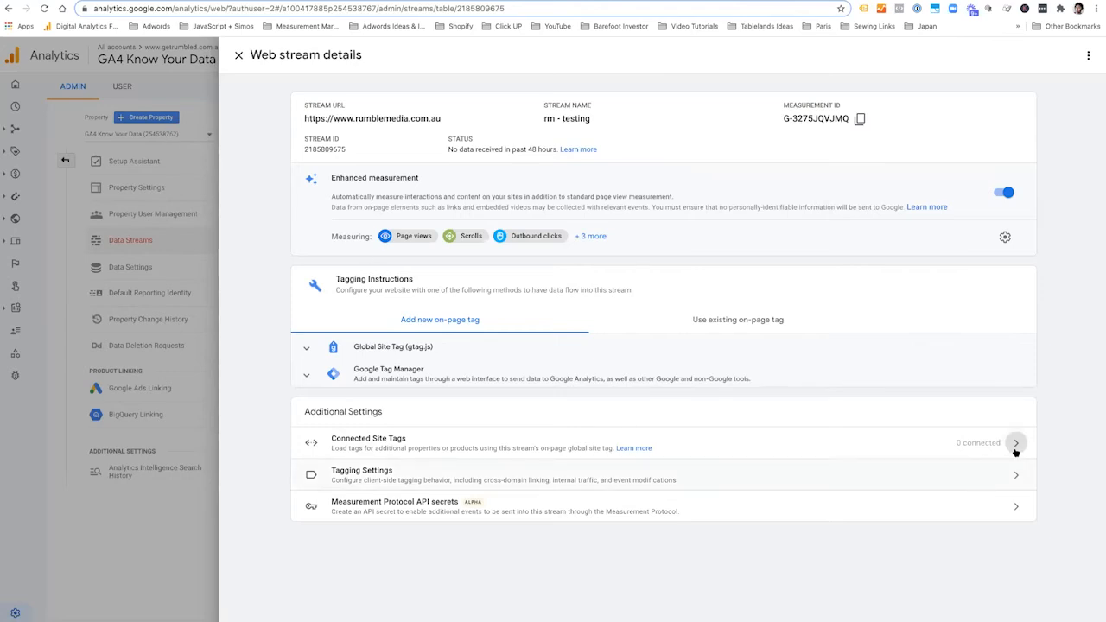
{"action": "left_click", "coordinate": [239, 54]}
{"action": "left_click", "coordinate": [190, 134]}
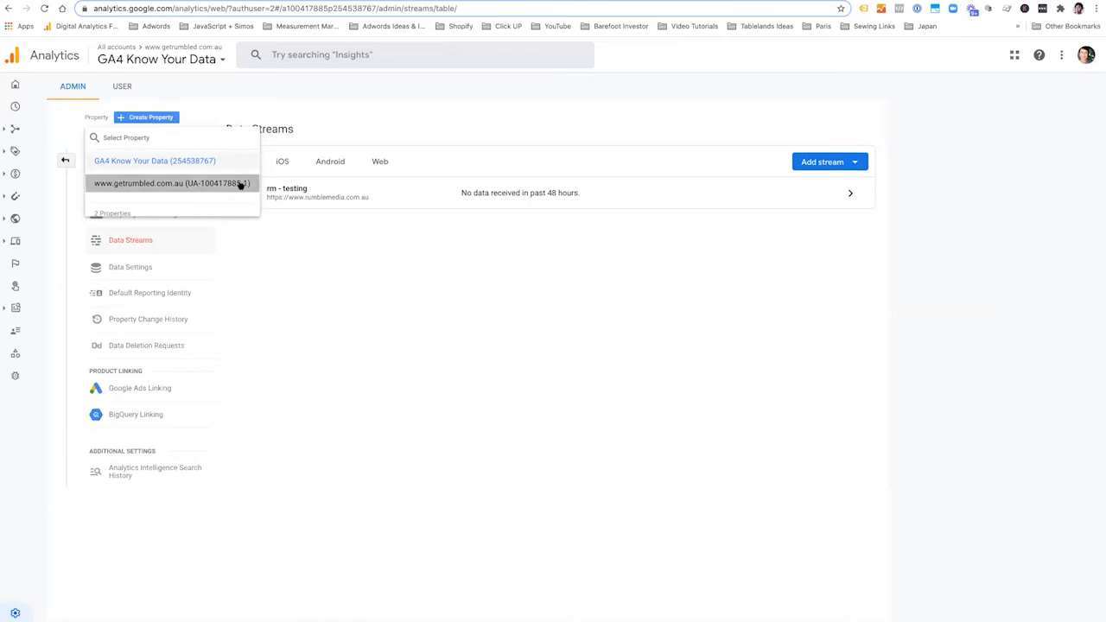
{"action": "left_click", "coordinate": [241, 185]}
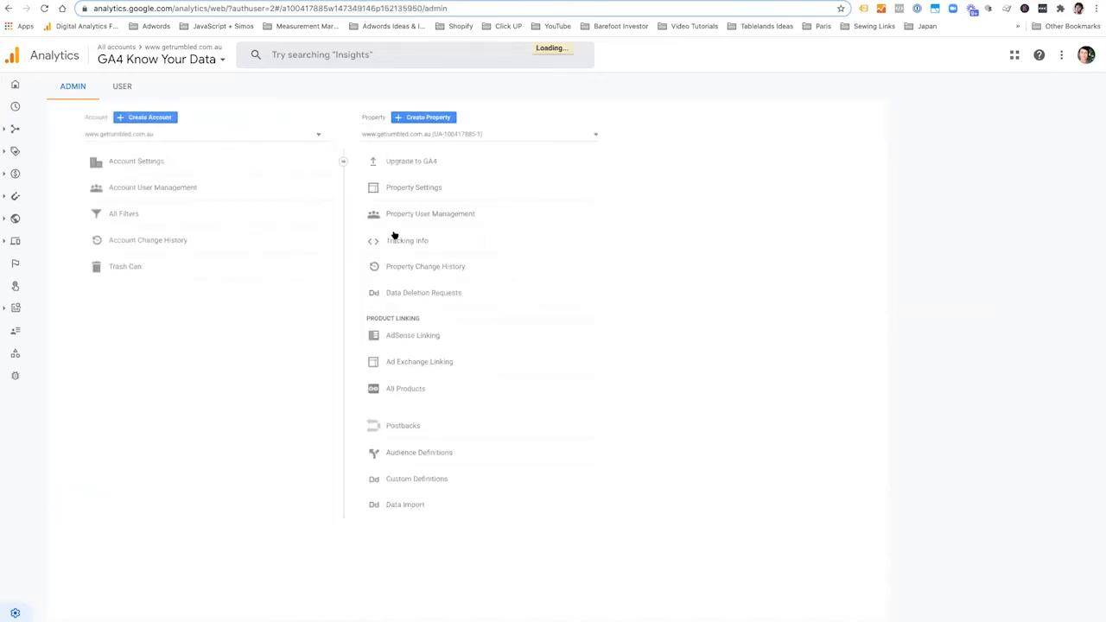
{"action": "left_click", "coordinate": [407, 277]}
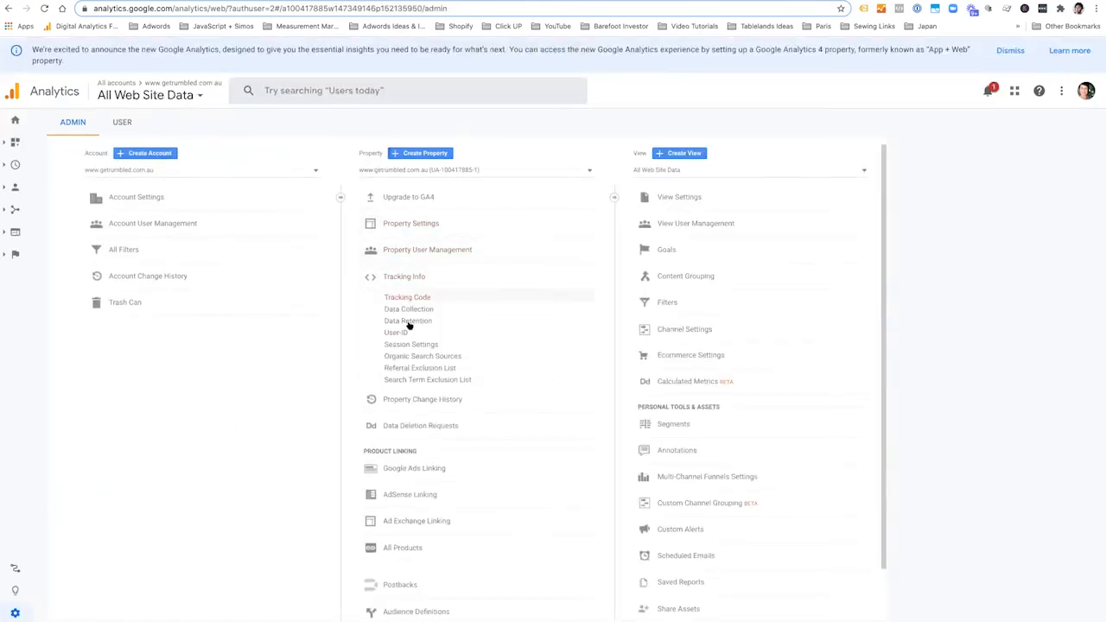
{"action": "left_click", "coordinate": [418, 299]}
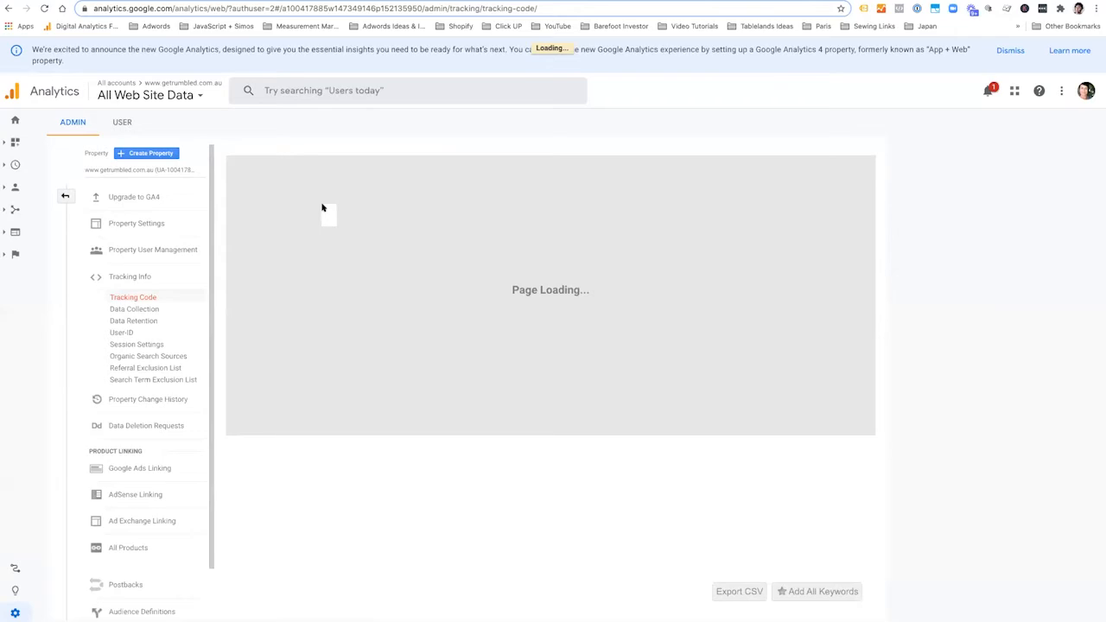
{"action": "left_click_drag", "start_coordinate": [310, 180], "coordinate": [224, 178]}
{"action": "key", "text": "ctrl+c"}
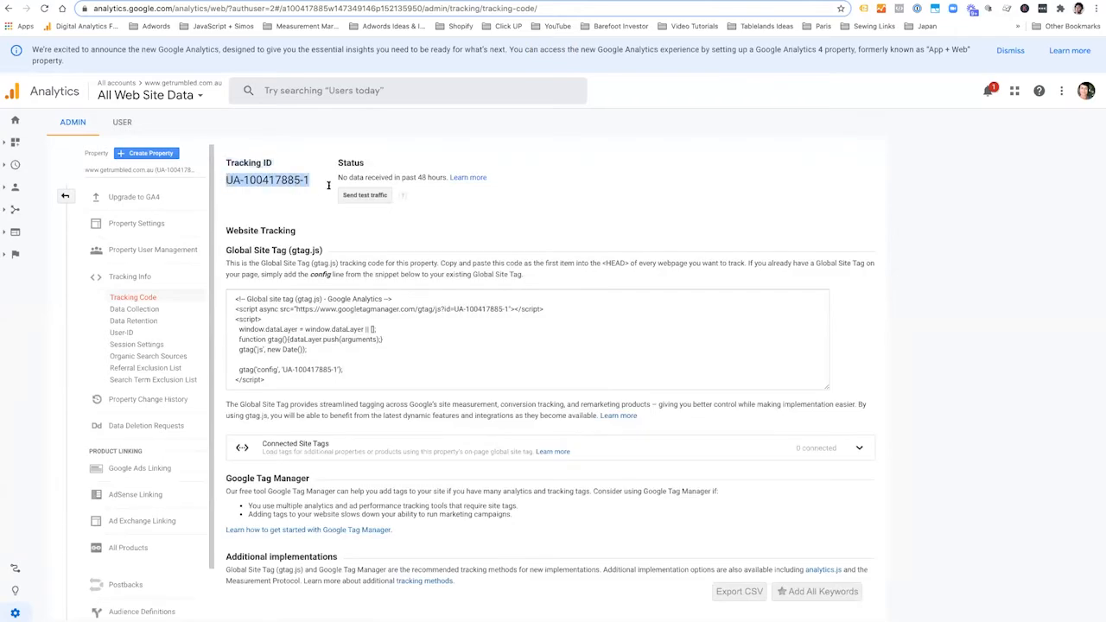
- Return to the GA4 Know Your Data property and open the connected site tags of its "rm - testing" web stream
{"action": "left_click", "coordinate": [121, 164]}
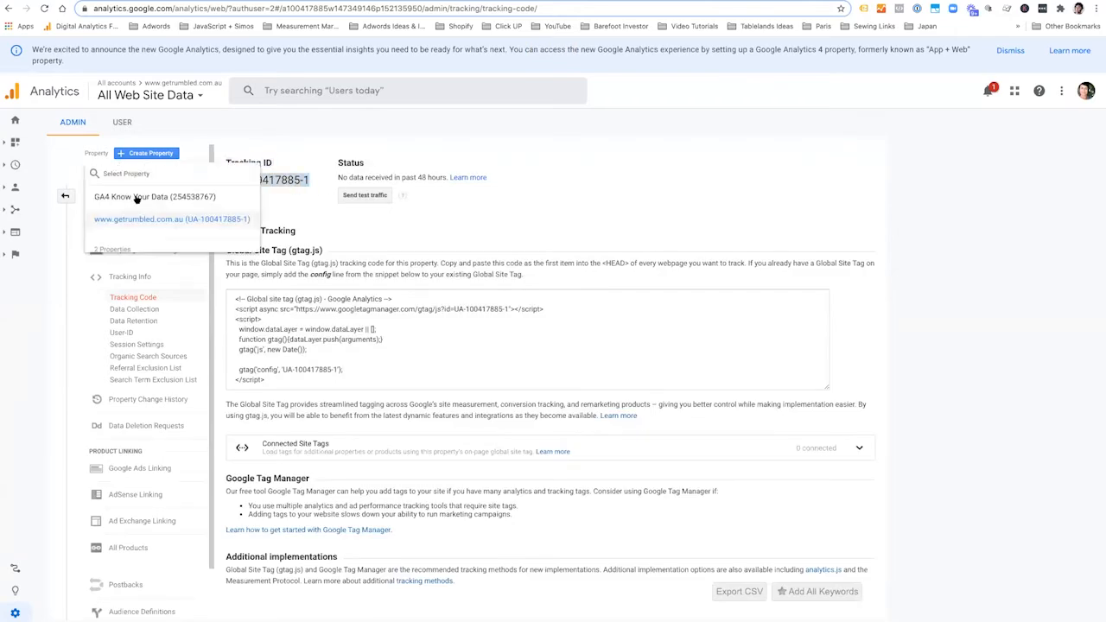
{"action": "left_click", "coordinate": [139, 198]}
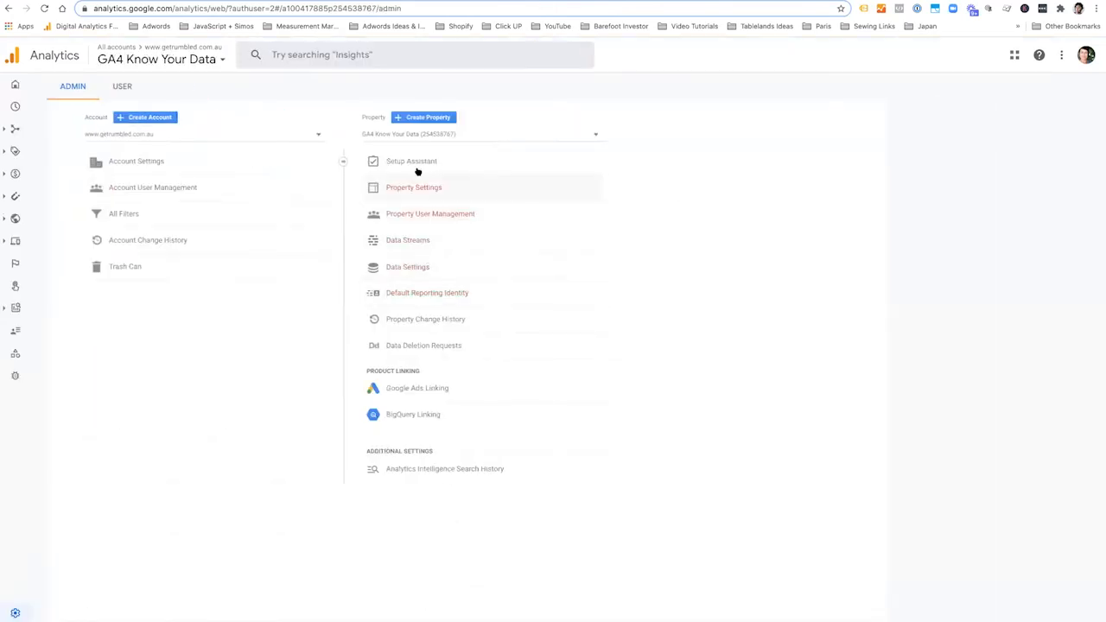
{"action": "left_click", "coordinate": [414, 240]}
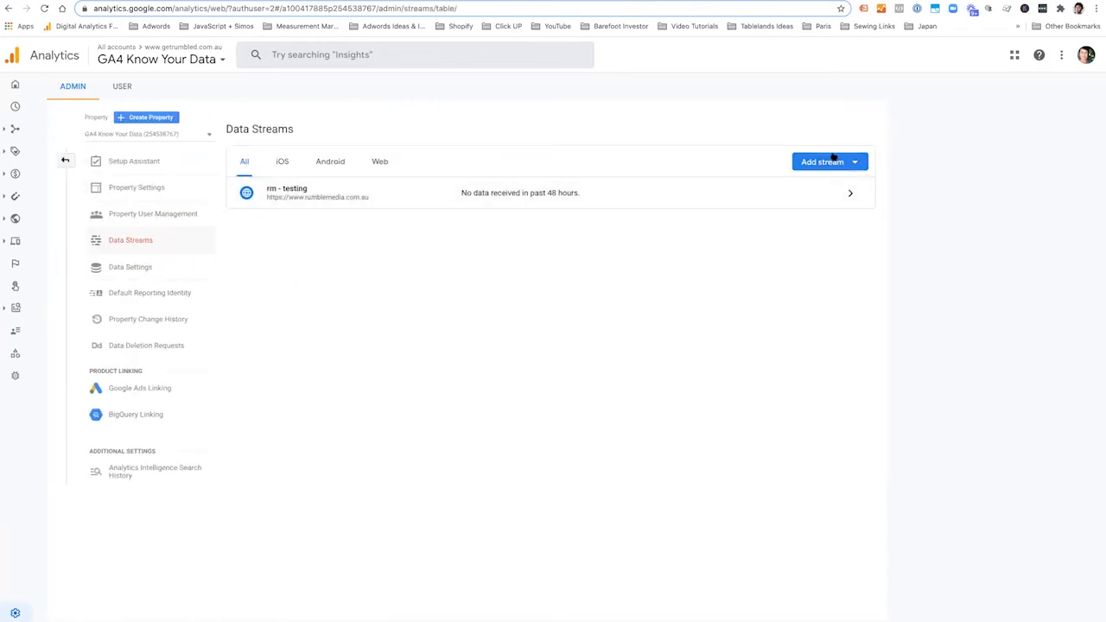
{"action": "left_click", "coordinate": [849, 193]}
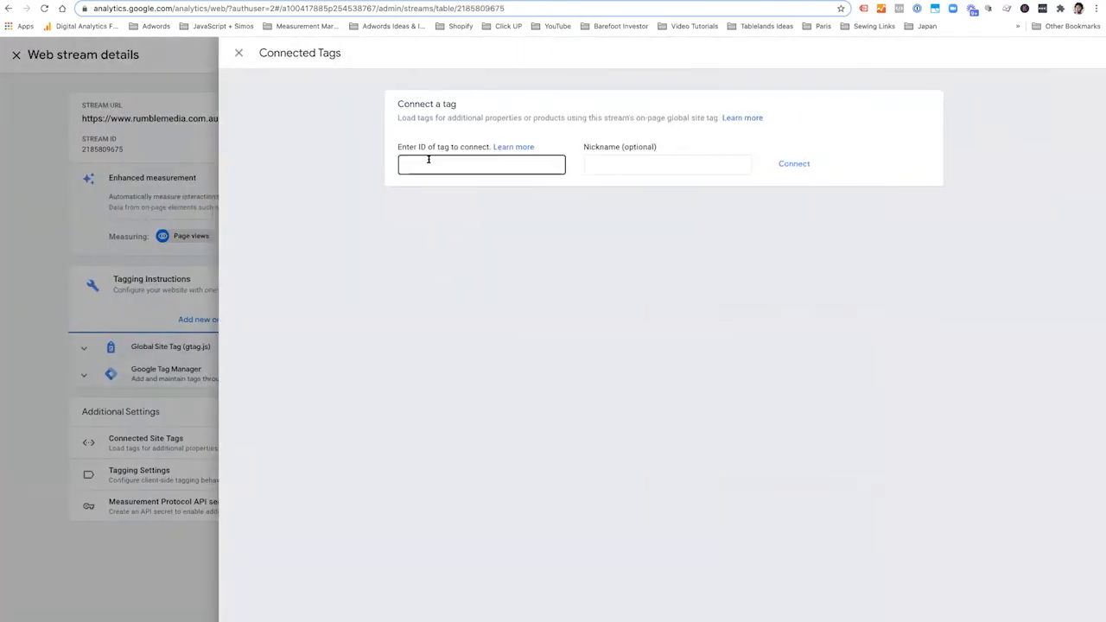
- Connect the copied Universal Analytics tracking ID to the stream with the nickname "rm - testing know your data"
{"action": "left_click", "coordinate": [429, 161]}
{"action": "key", "text": "ctrl+v"}
{"action": "left_click", "coordinate": [594, 165]}
{"action": "type", "text": "r"}
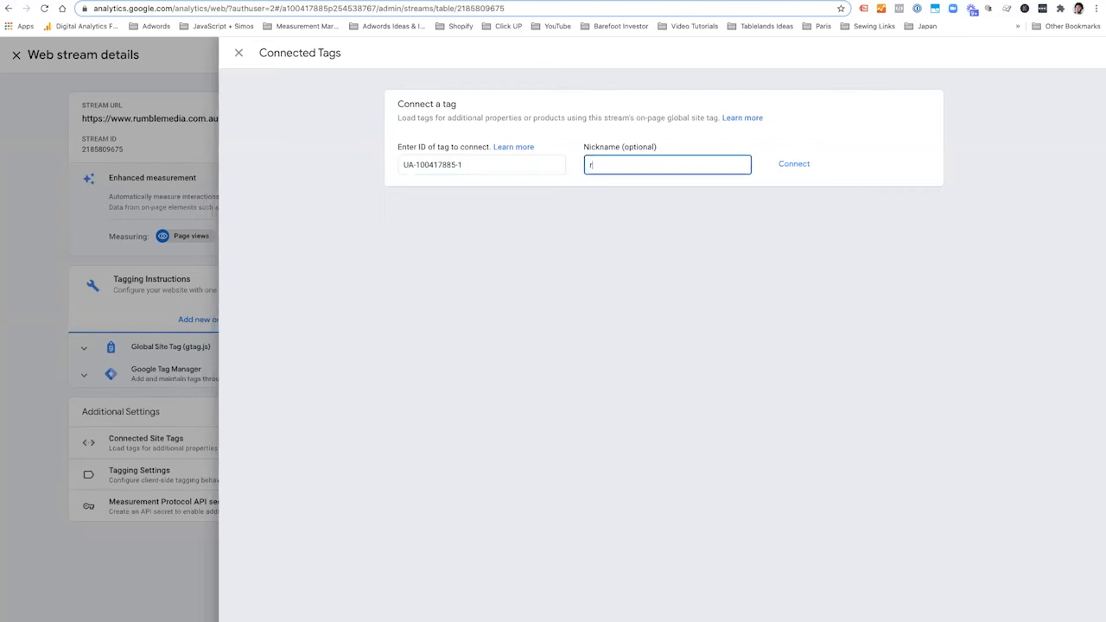
{"action": "type", "text": "m - testing know your data"}
{"action": "left_click", "coordinate": [781, 163]}
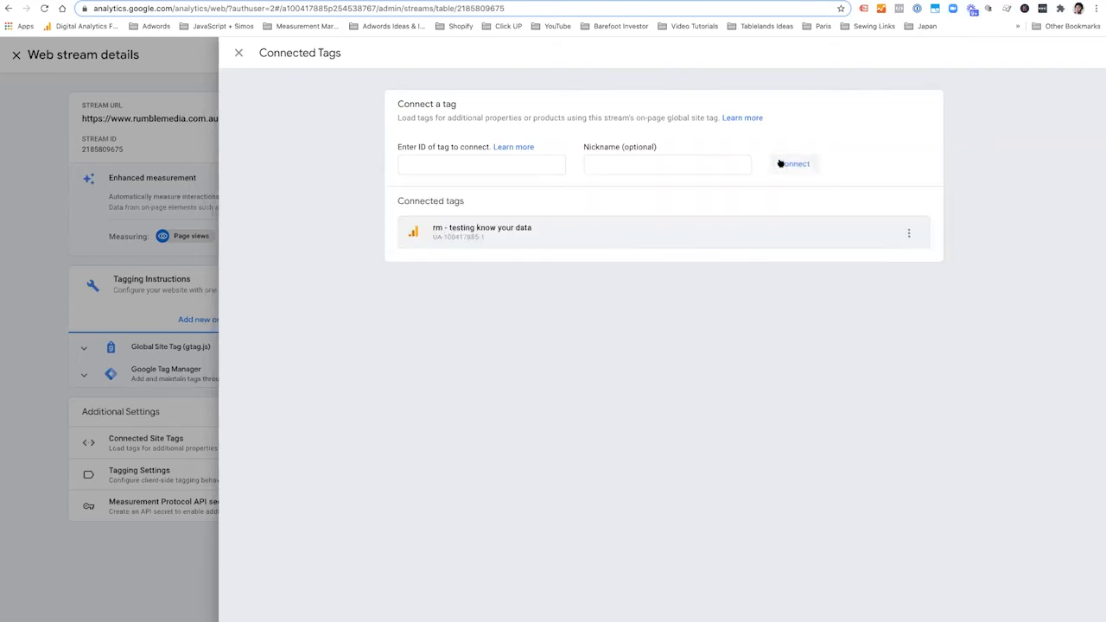